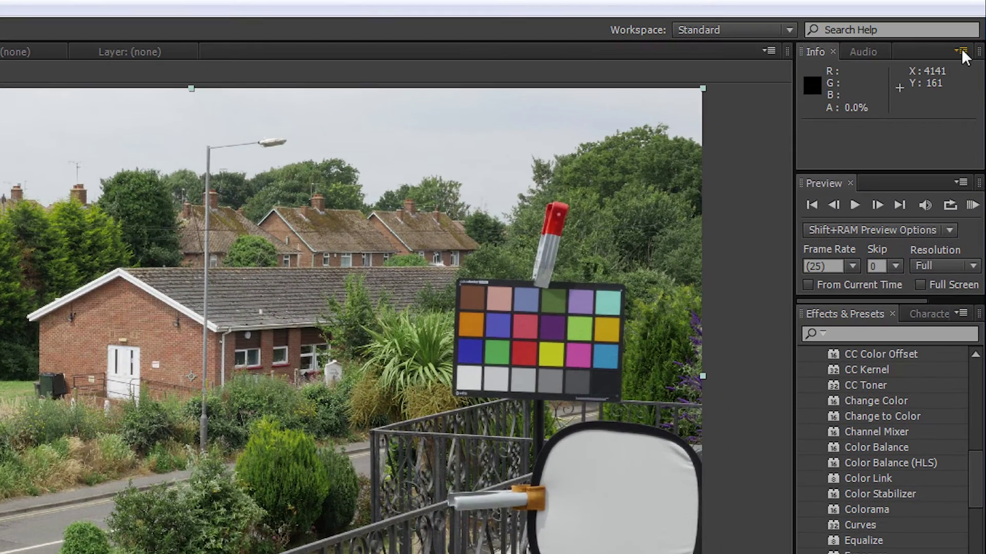
# Check that the Info color readout is set to Percent, then return to the footage
pyautogui.click(961, 52)
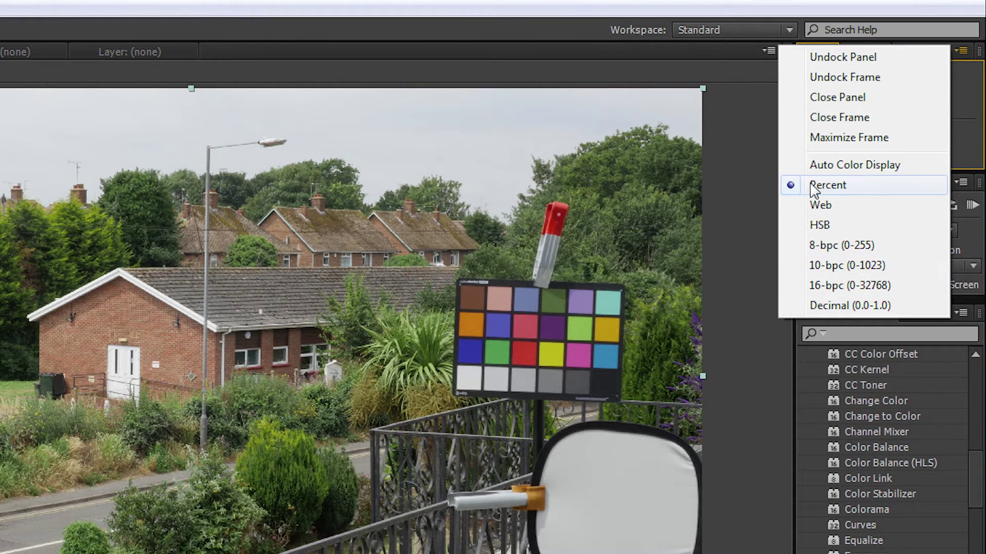
pyautogui.click(468, 380)
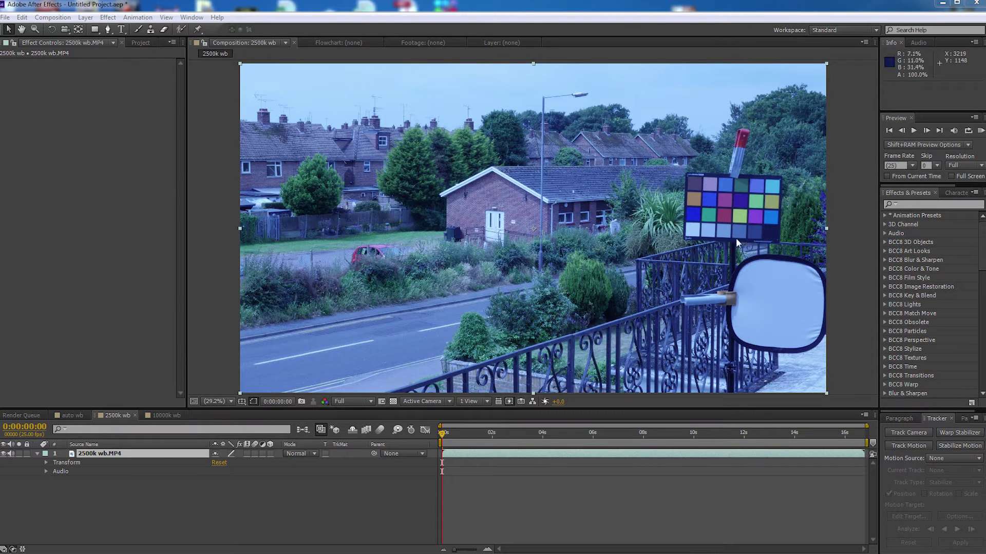
# Search the effects for "levels" and apply the Color Correction Levels effect to the 2500k wb footage
pyautogui.click(911, 205)
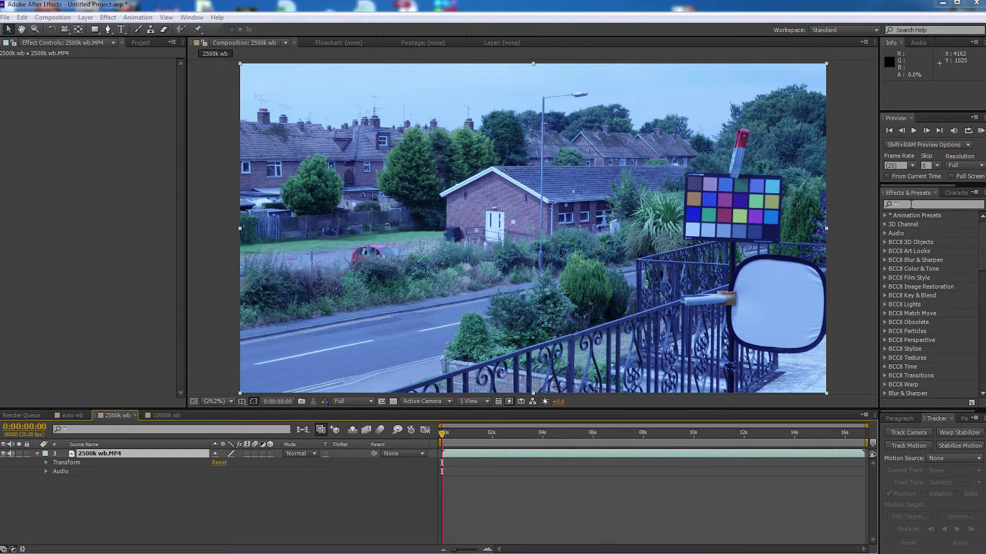
pyautogui.write('levels')
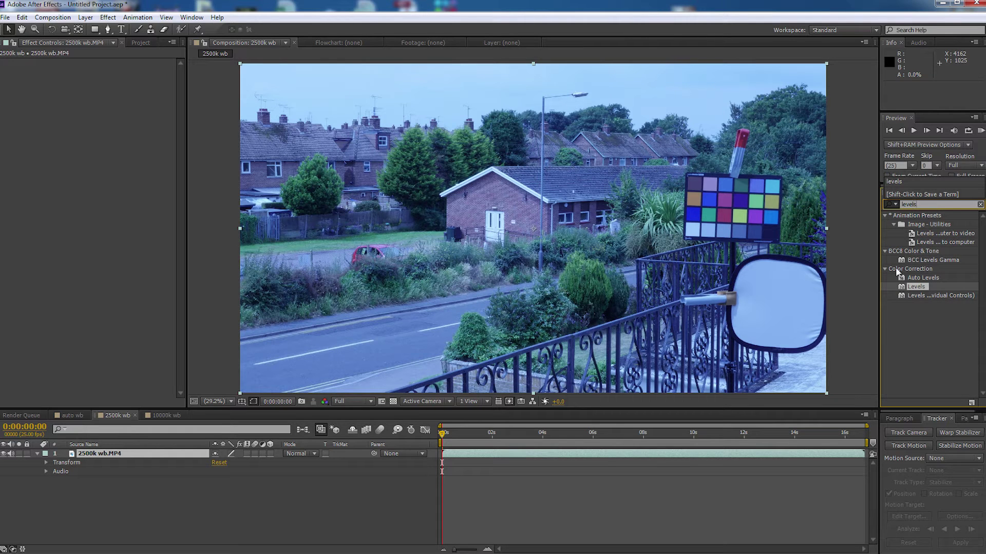
pyautogui.click(914, 289)
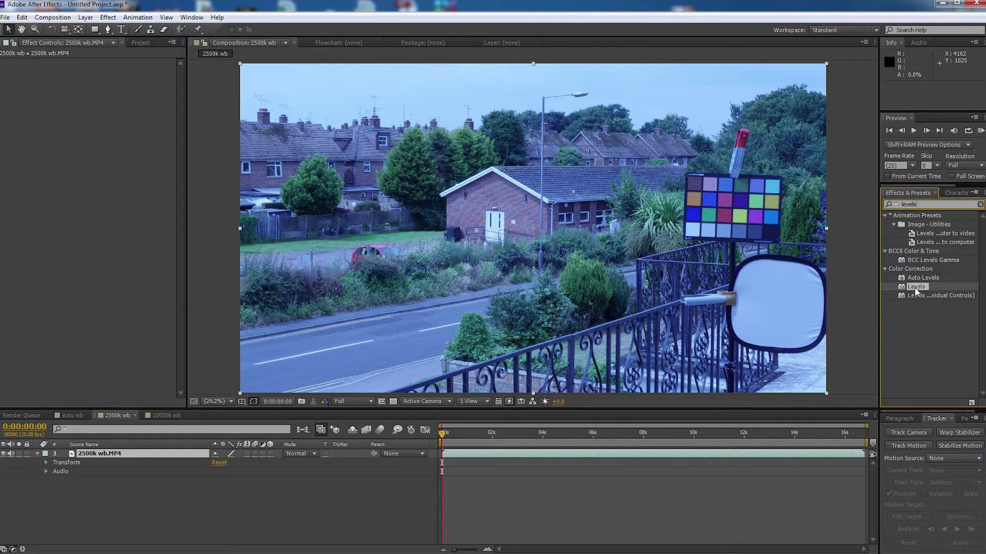
pyautogui.moveTo(916, 292); pyautogui.dragTo(553, 225)
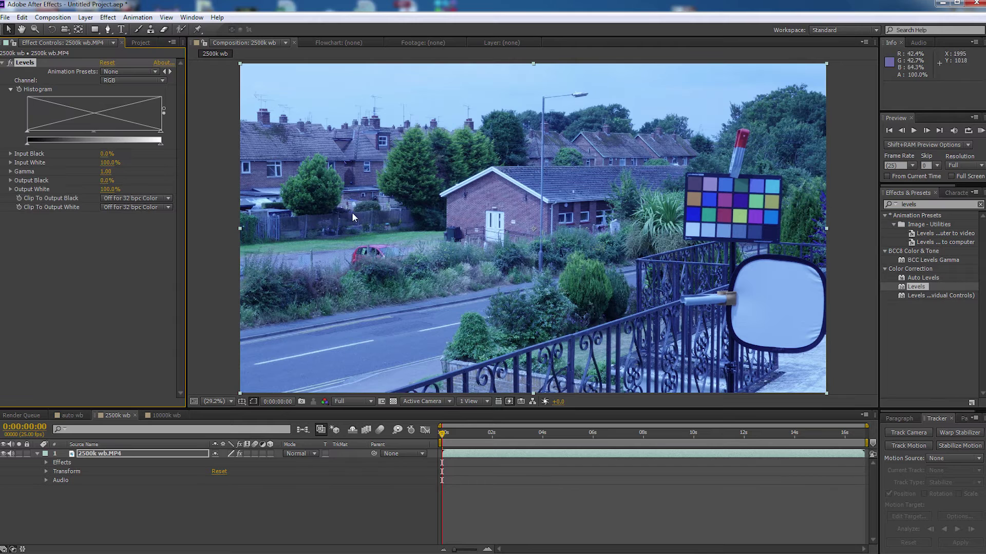
pyautogui.click(117, 232)
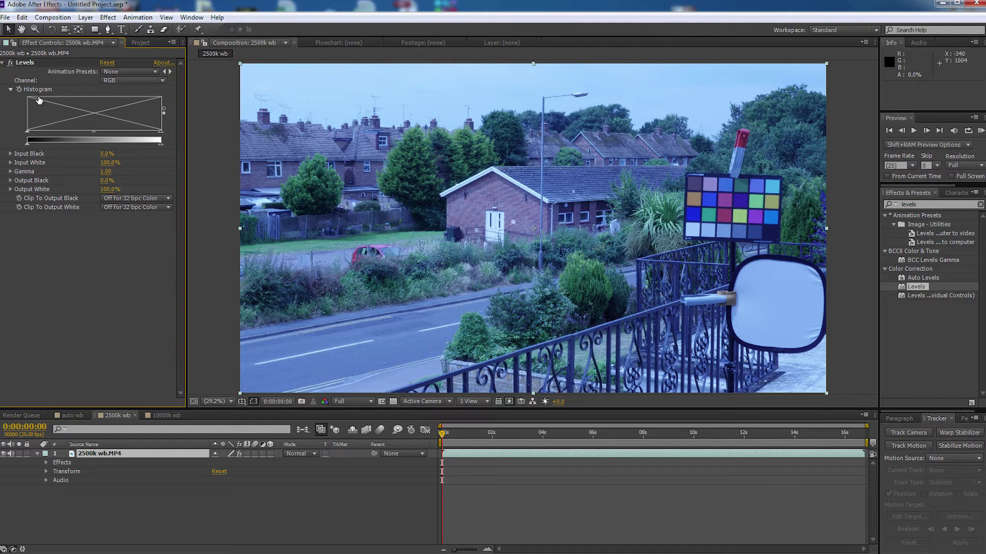
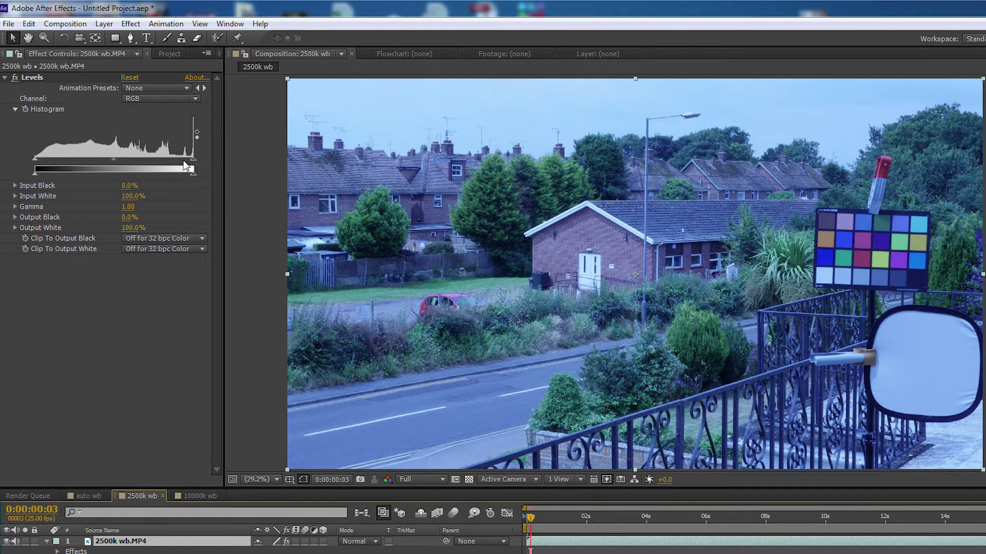
# Examine the Levels channel options and compare the histogram's colored view with its single-color view
pyautogui.click(194, 98)
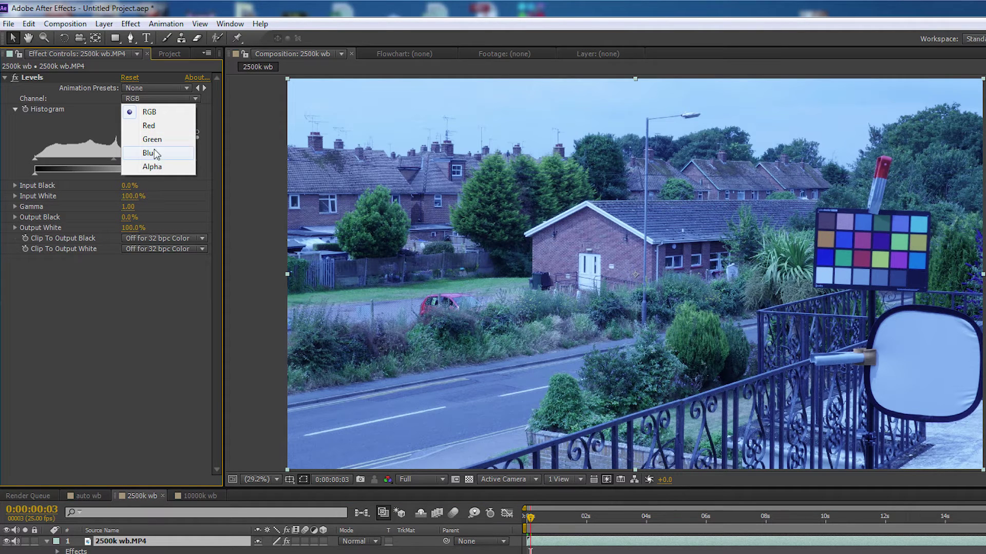
pyautogui.click(207, 123)
pyautogui.click(198, 135)
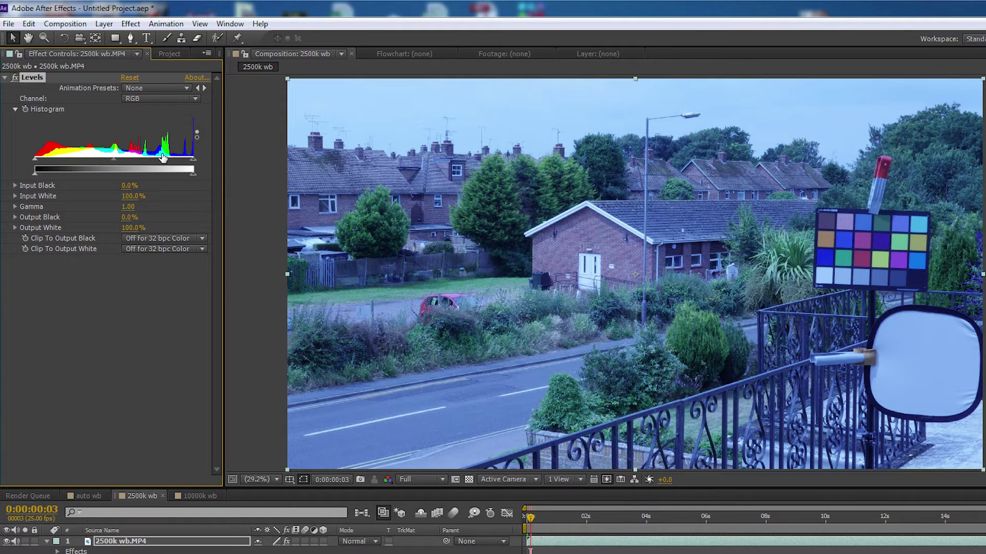
pyautogui.click(197, 135)
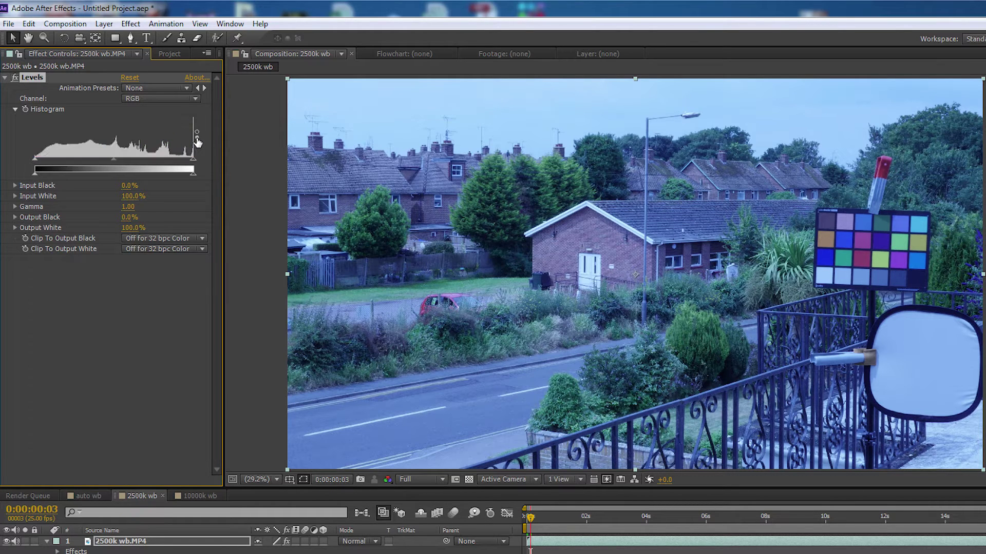
# Switch Levels to the Red channel and lower Red Input White to 72.9%, near the end of the histogram data
pyautogui.click(195, 99)
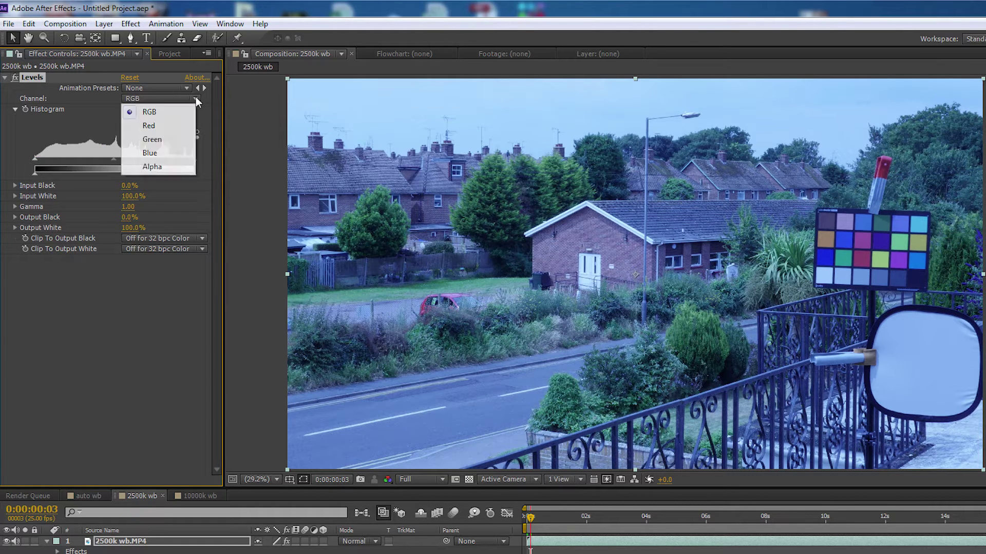
pyautogui.click(184, 128)
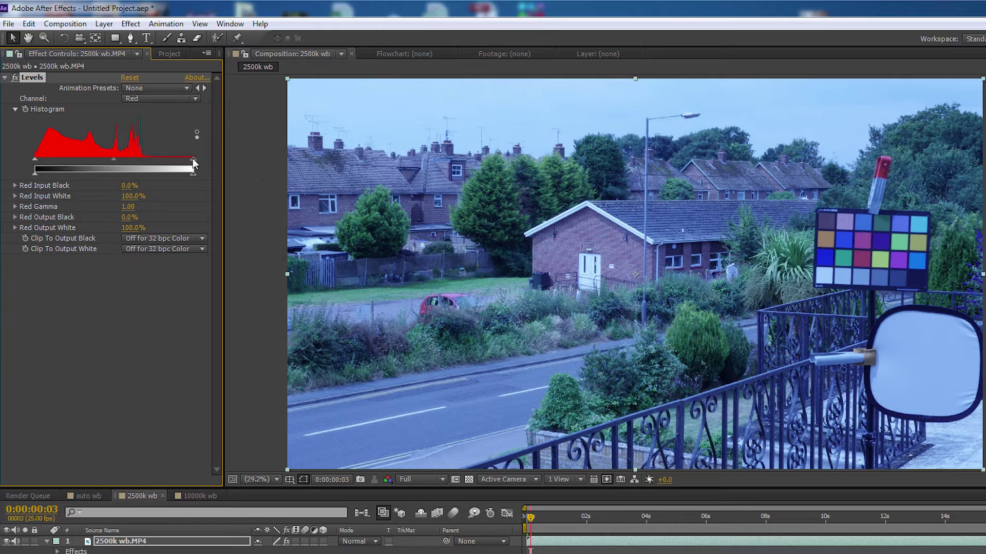
pyautogui.moveTo(194, 163); pyautogui.dragTo(150, 161)
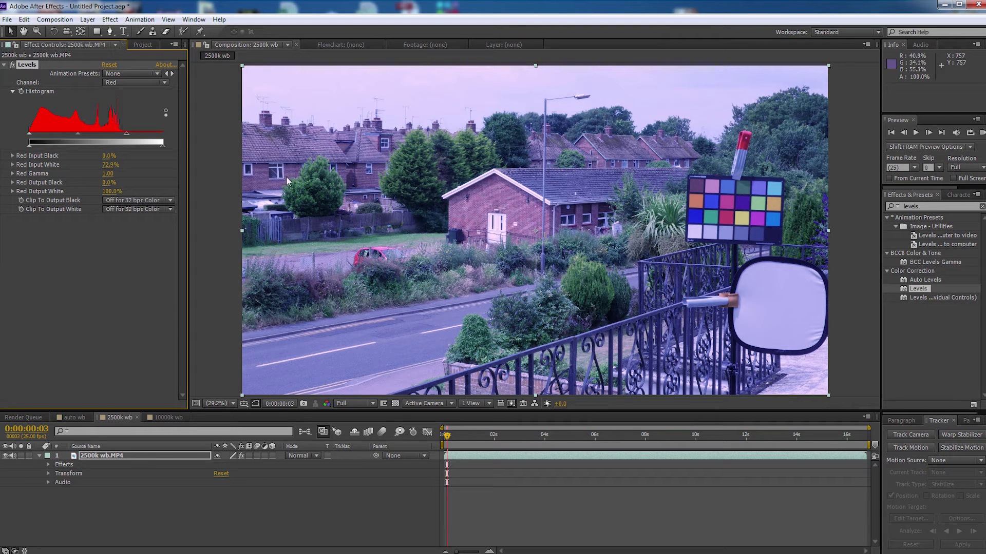
# Switch Levels to the Blue channel and reduce Blue Output White to 83.1%
pyautogui.click(165, 83)
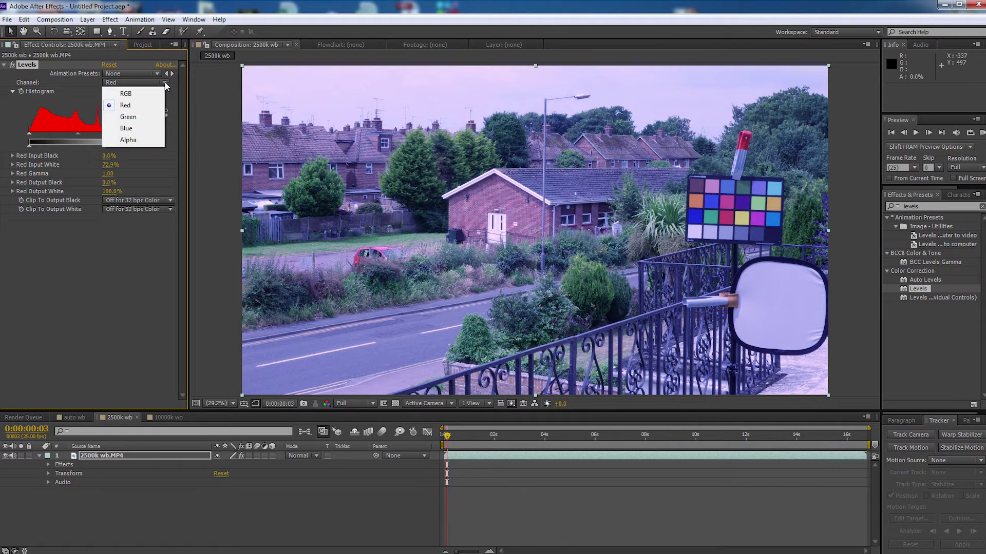
pyautogui.click(146, 129)
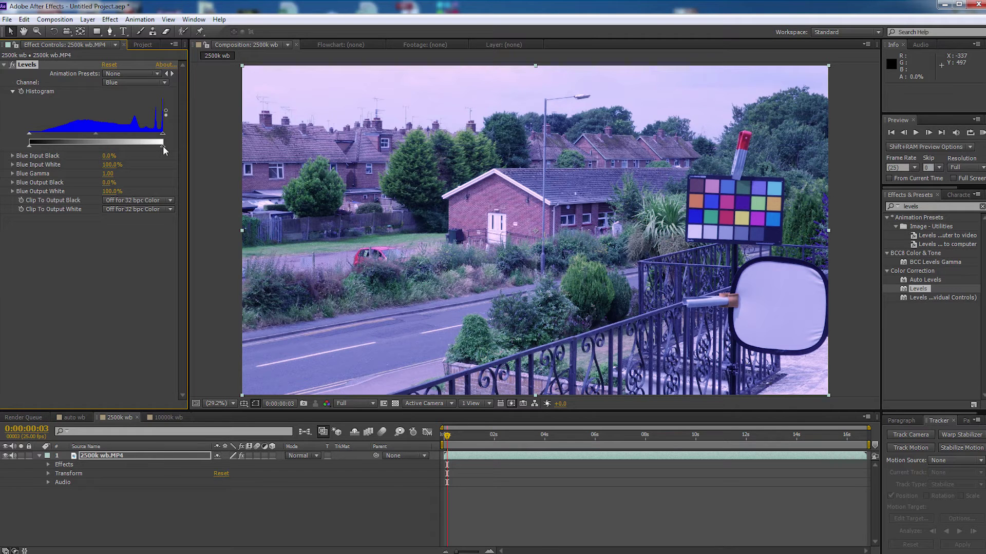
pyautogui.moveTo(162, 146); pyautogui.dragTo(144, 146)
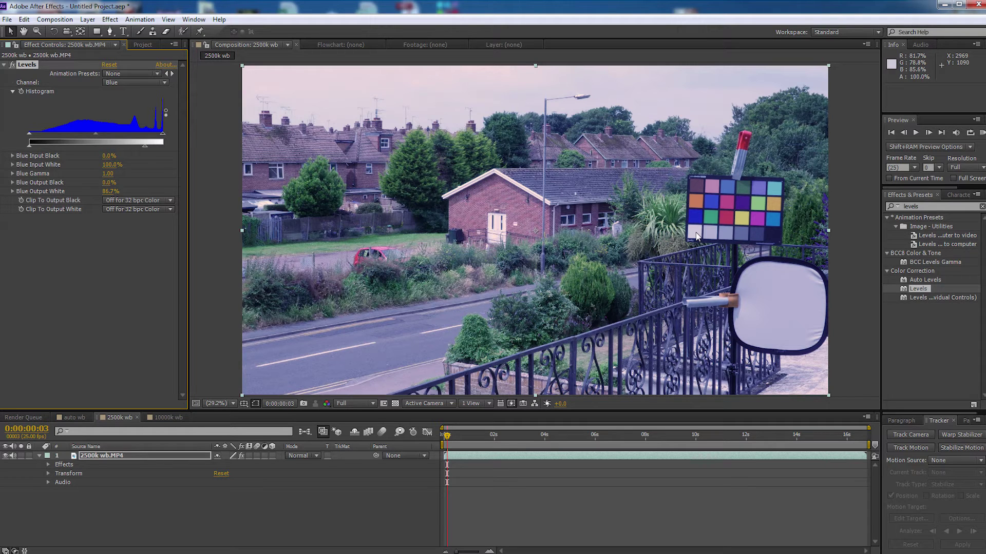
pyautogui.moveTo(146, 146); pyautogui.dragTo(139, 146)
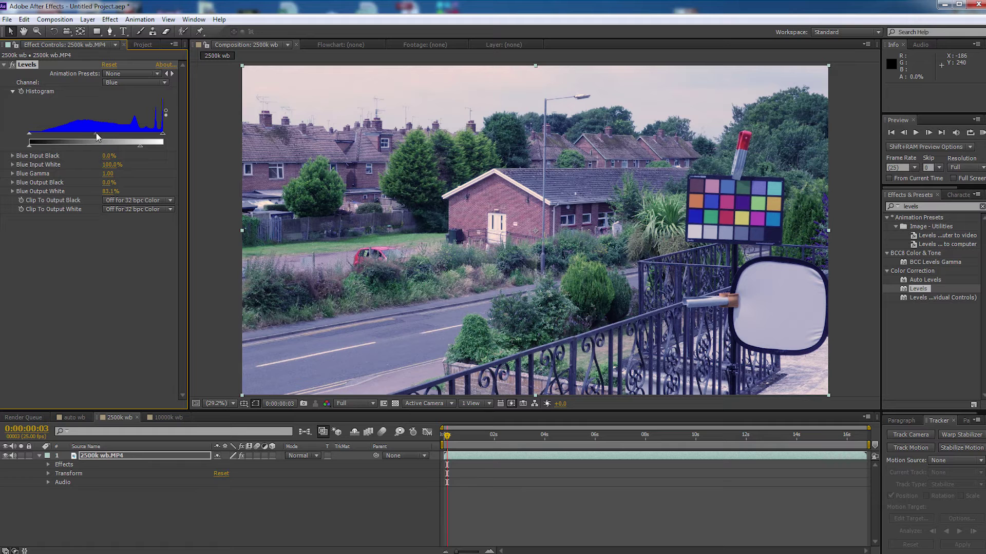
# Adjust the blue midtones and shadows, setting Blue Gamma to 0.55 and Blue Input Black to 7.1%
pyautogui.moveTo(96, 132); pyautogui.dragTo(75, 132)
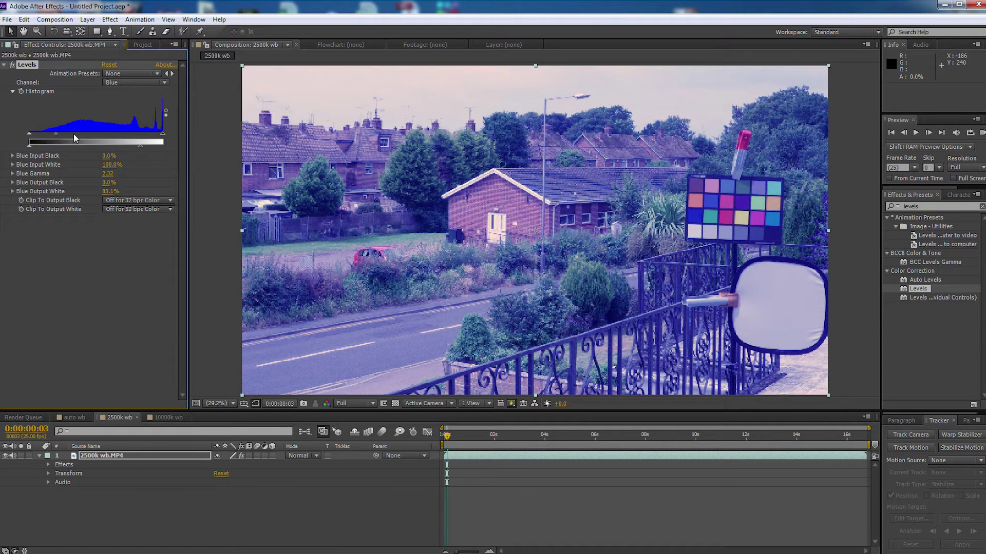
pyautogui.moveTo(102, 135)
pyautogui.mouseDown()
pyautogui.moveTo(142, 139)
pyautogui.moveTo(99, 134)
pyautogui.moveTo(120, 140)
pyautogui.mouseUp()
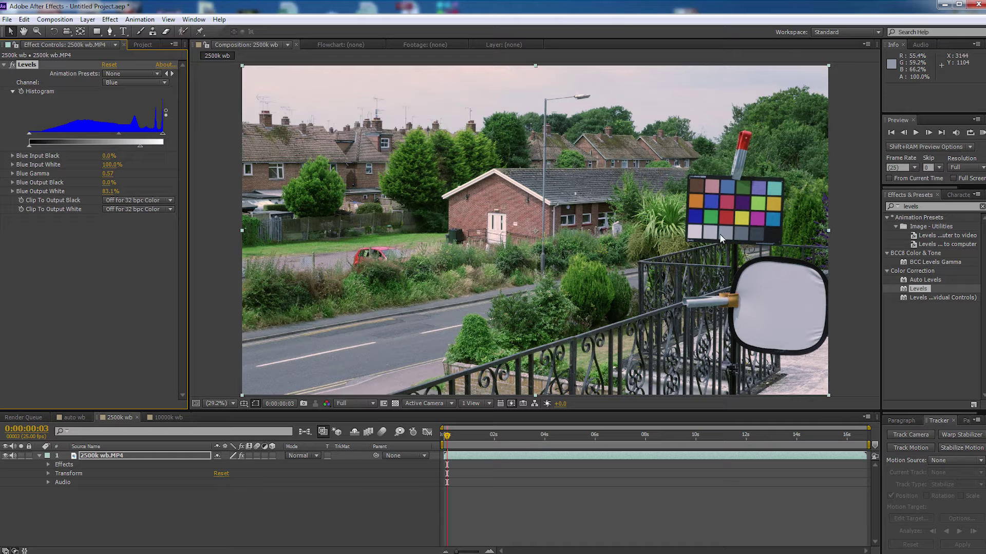
pyautogui.moveTo(118, 134); pyautogui.dragTo(122, 133)
pyautogui.moveTo(122, 134); pyautogui.dragTo(124, 133)
pyautogui.moveTo(30, 134); pyautogui.dragTo(41, 135)
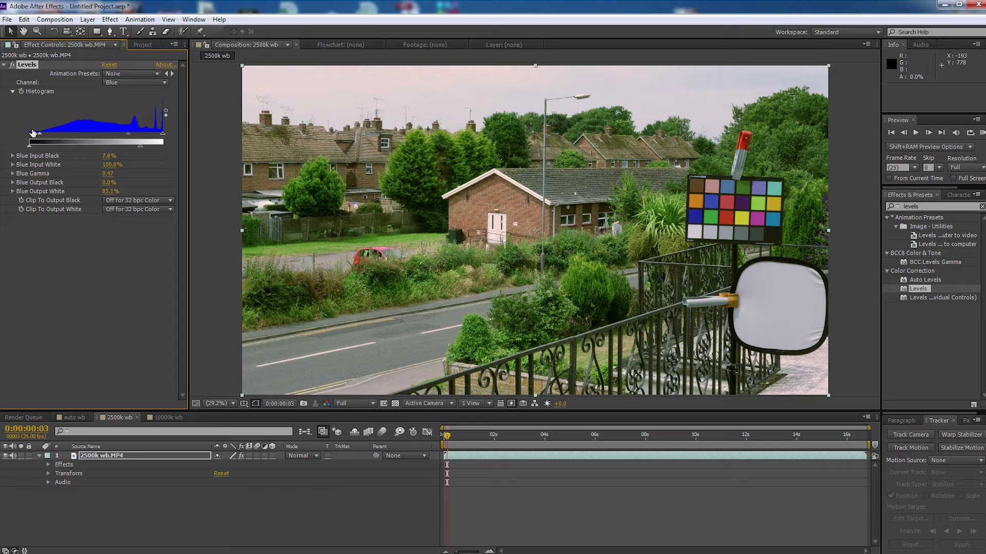
pyautogui.moveTo(39, 133); pyautogui.dragTo(38, 131)
pyautogui.moveTo(128, 133); pyautogui.dragTo(123, 134)
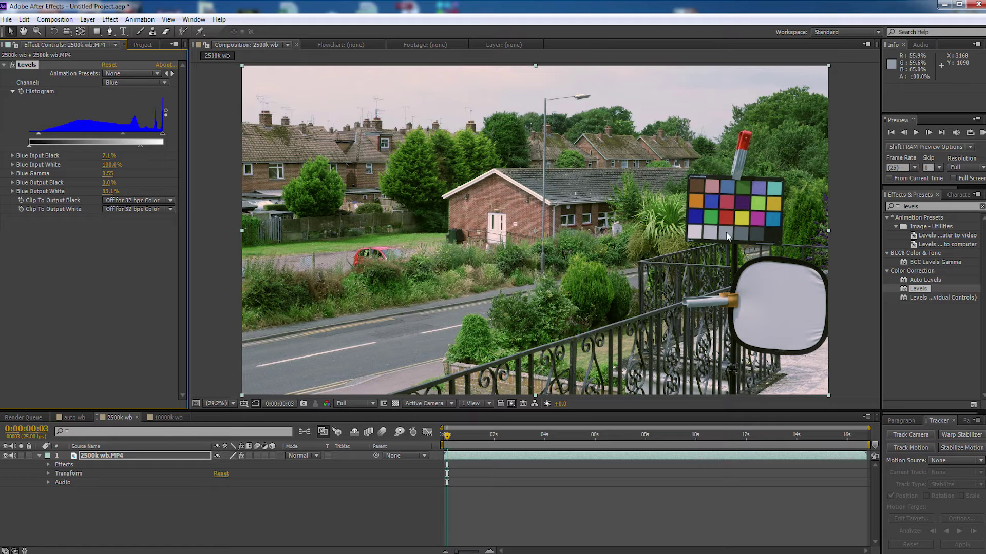
# Switch Levels to the Green channel and lower Green Input White slightly below 100%
pyautogui.click(149, 82)
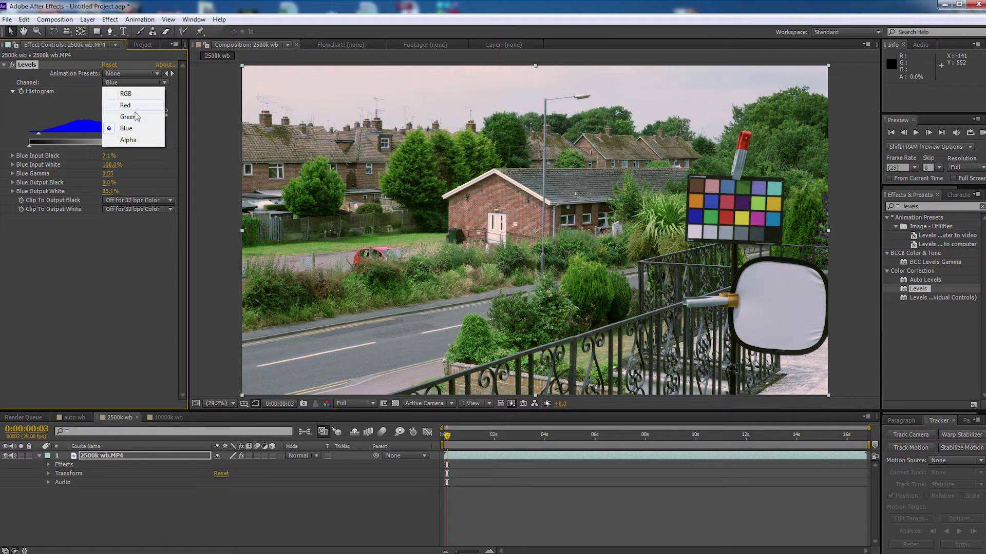
pyautogui.click(126, 115)
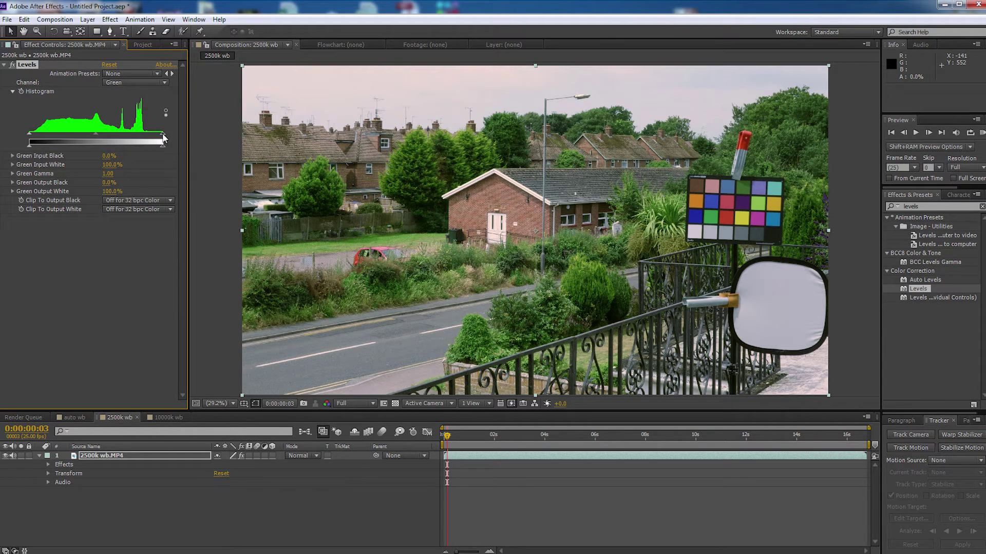
pyautogui.moveTo(164, 136); pyautogui.dragTo(156, 137)
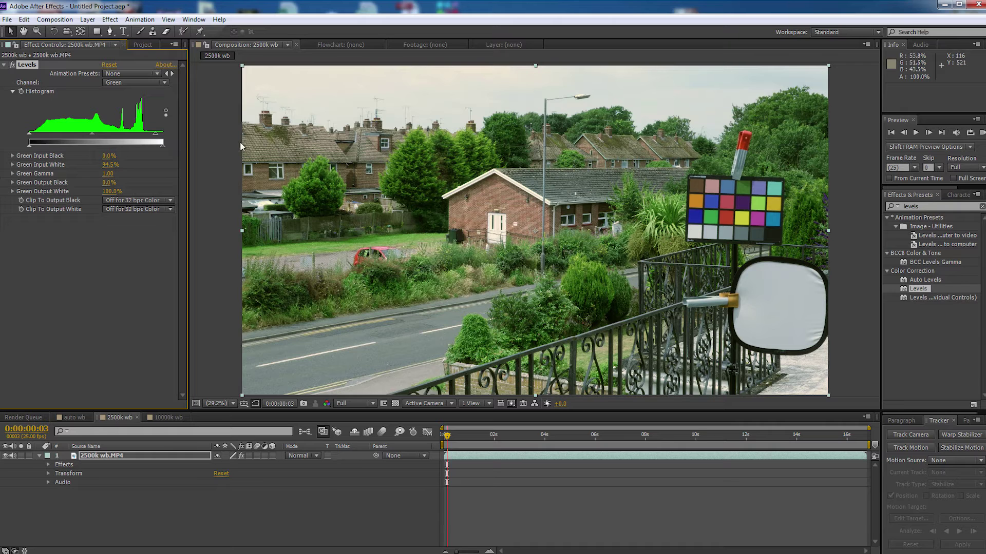
pyautogui.moveTo(156, 137); pyautogui.dragTo(160, 138)
# Return Levels to the Red channel and raise Red Gamma to 1.16
pyautogui.click(165, 82)
pyautogui.click(142, 106)
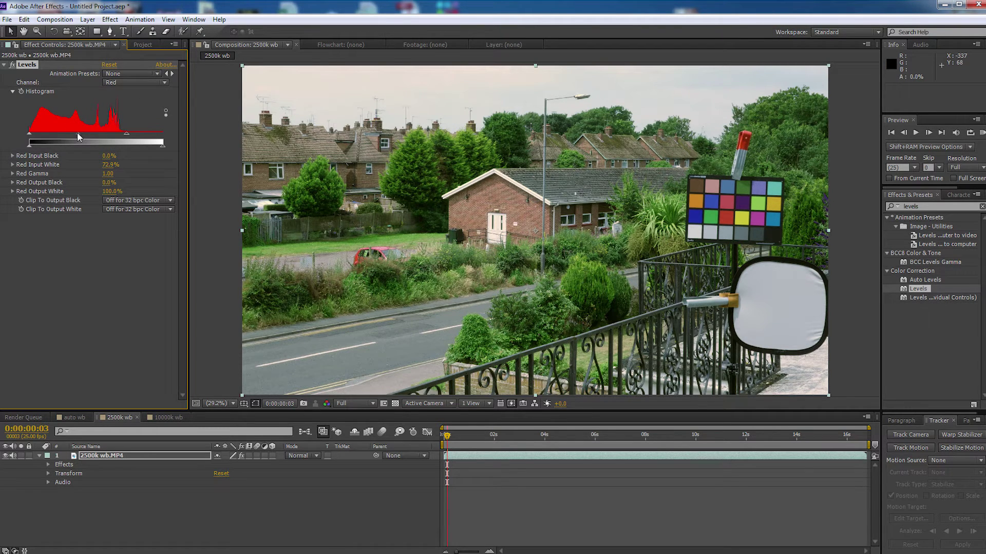
pyautogui.moveTo(79, 136); pyautogui.dragTo(73, 136)
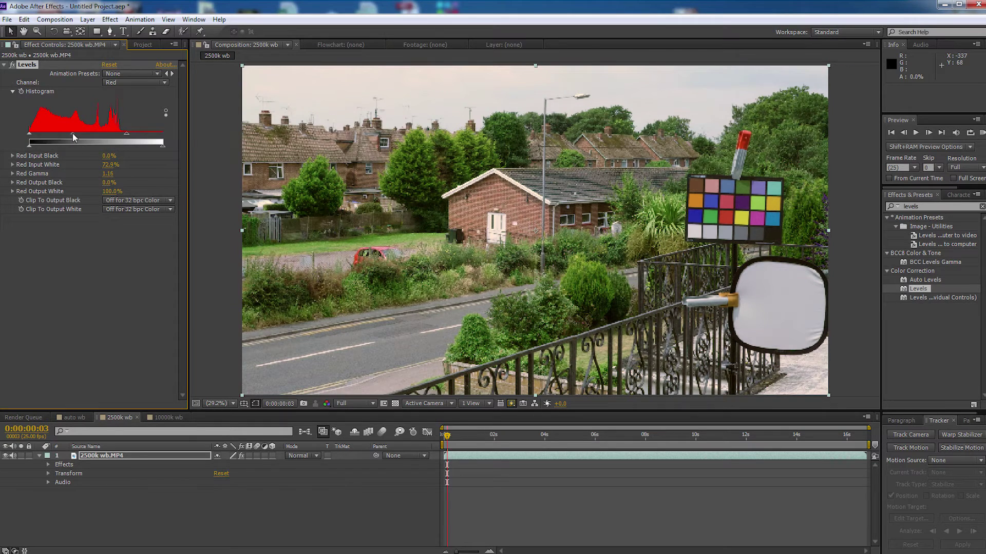
pyautogui.moveTo(72, 133); pyautogui.dragTo(72, 133)
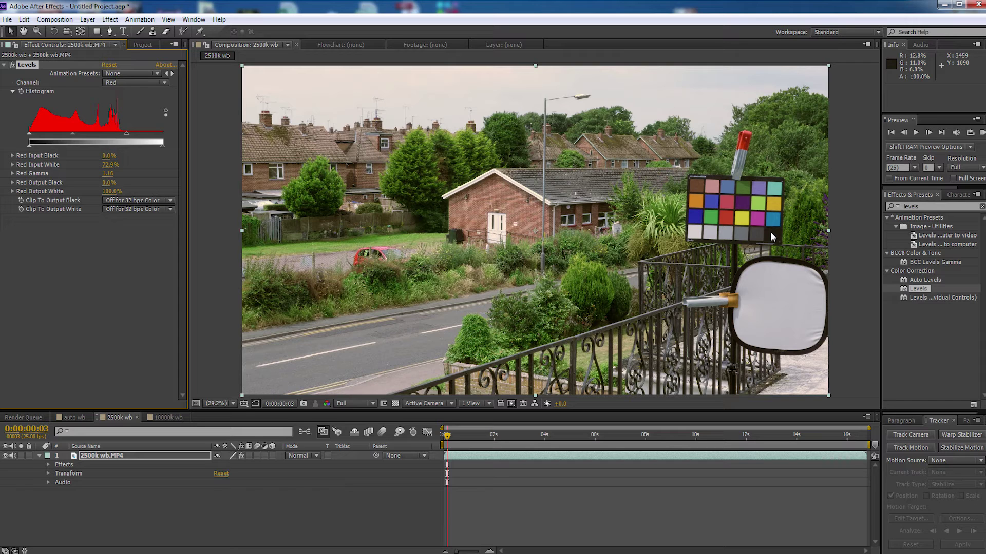
# Return Levels to the Blue channel and set Blue Input Black back to 0.0%
pyautogui.click(164, 83)
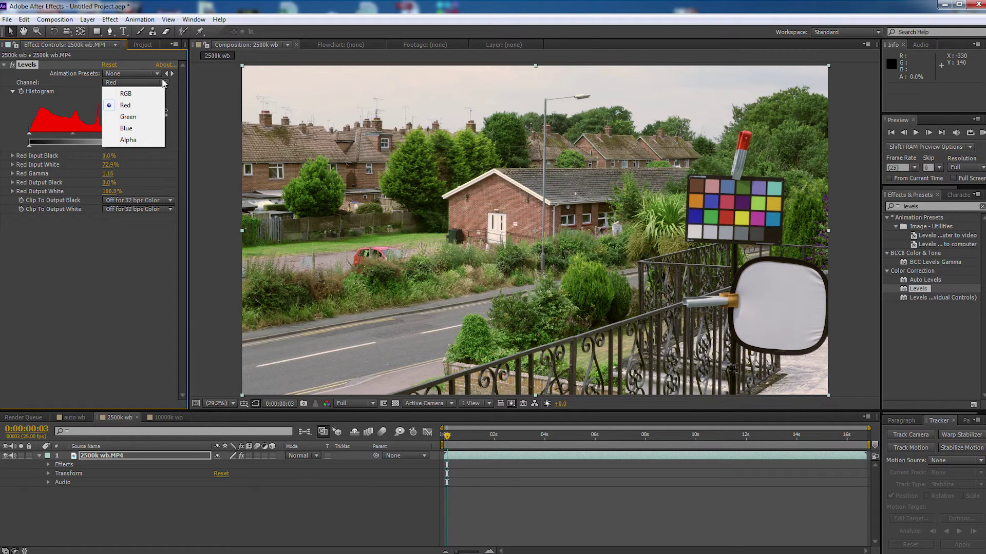
pyautogui.click(127, 129)
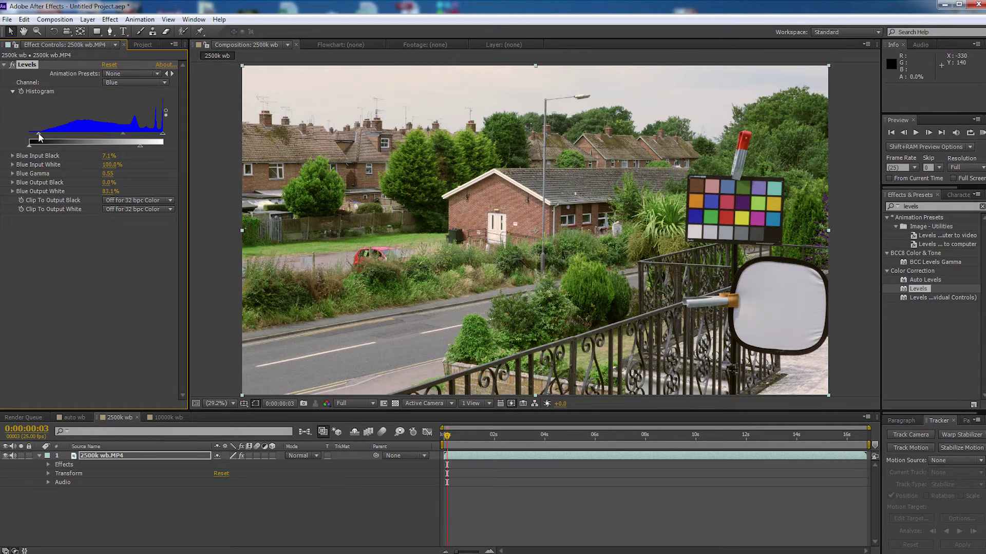
pyautogui.moveTo(39, 133)
pyautogui.mouseDown()
pyautogui.moveTo(76, 142)
pyautogui.moveTo(29, 137)
pyautogui.mouseUp()
# Compare the corrected 2500k wb composition with the auto wb composition by alternating between them repeatedly
pyautogui.click(72, 419)
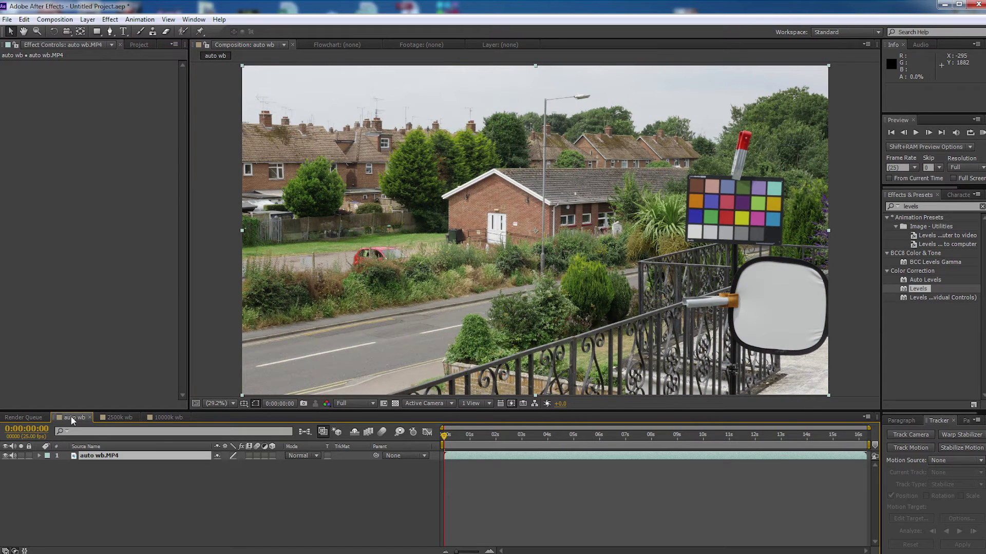
pyautogui.click(120, 421)
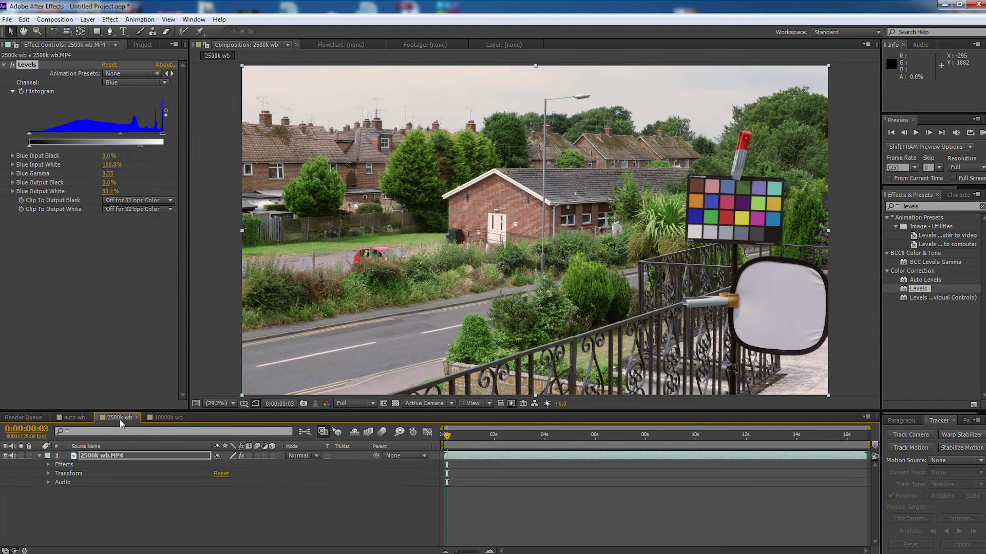
pyautogui.click(81, 419)
pyautogui.click(110, 418)
pyautogui.click(82, 419)
pyautogui.click(119, 418)
pyautogui.click(77, 419)
pyautogui.click(121, 418)
pyautogui.click(79, 420)
pyautogui.click(110, 420)
pyautogui.click(77, 418)
pyautogui.click(113, 418)
pyautogui.click(78, 419)
pyautogui.click(109, 419)
pyautogui.click(77, 418)
pyautogui.click(110, 418)
pyautogui.click(77, 418)
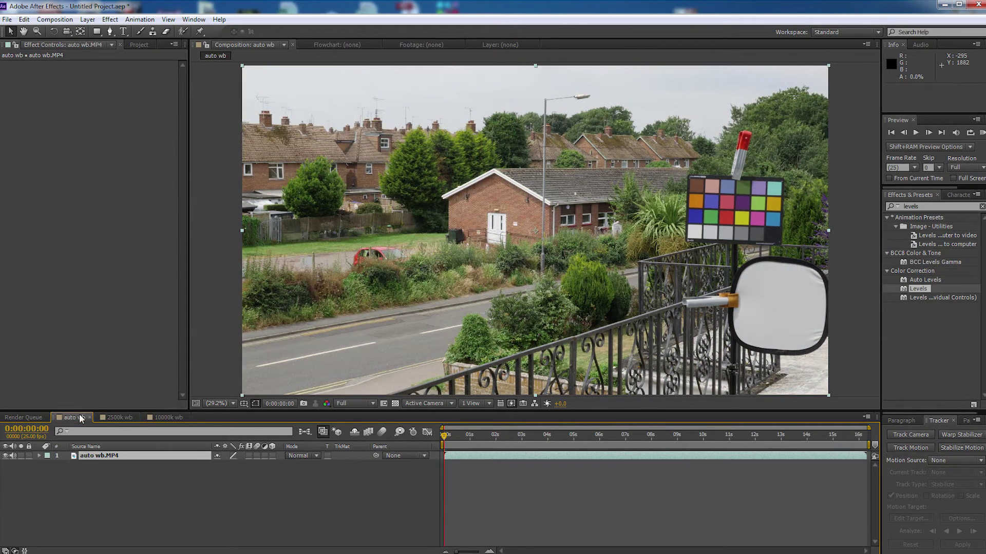
pyautogui.click(110, 418)
pyautogui.click(77, 419)
pyautogui.click(111, 418)
pyautogui.click(77, 419)
pyautogui.click(103, 418)
pyautogui.click(77, 418)
pyautogui.click(115, 417)
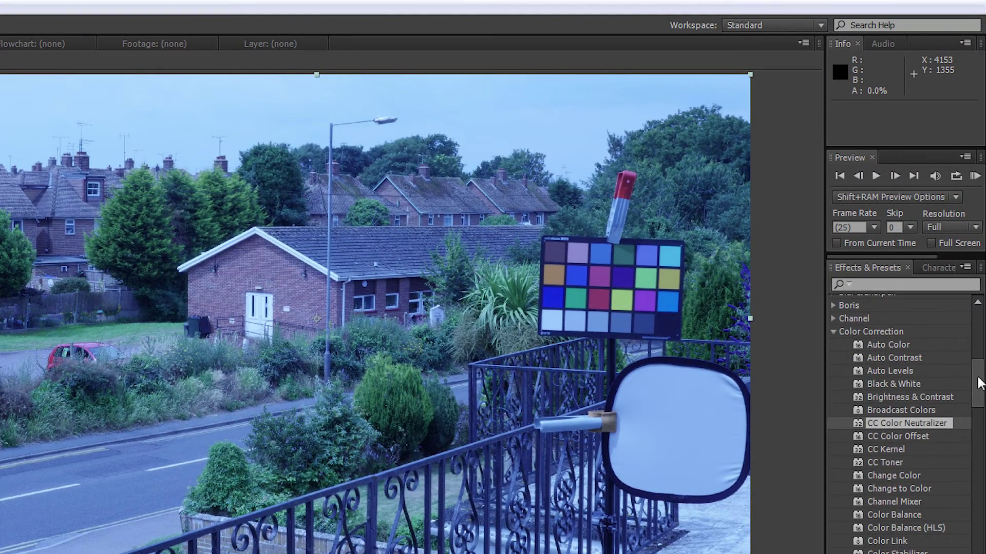
# Locate the Color Correction category in the effects list and open it to show its effects
pyautogui.moveTo(982, 339); pyautogui.dragTo(982, 289)
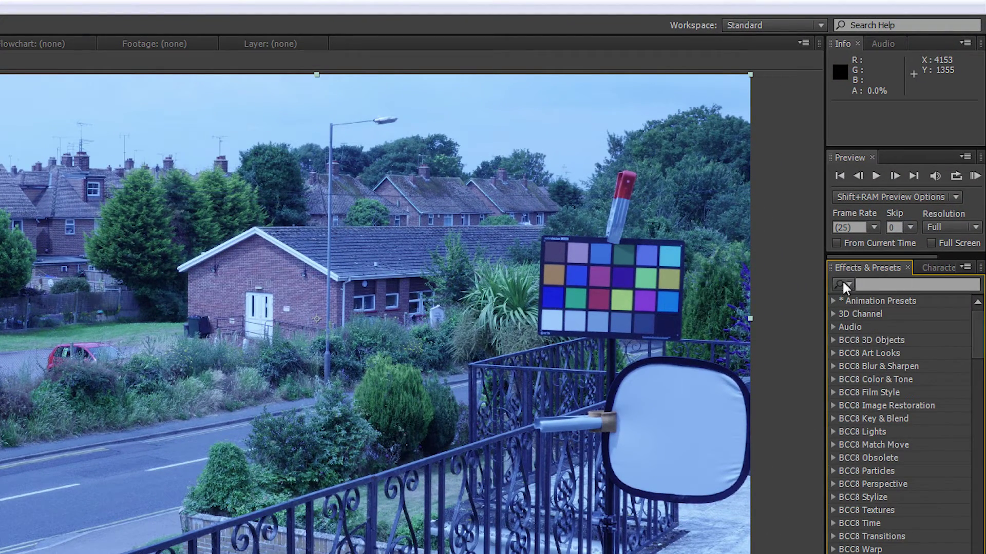
pyautogui.moveTo(977, 319); pyautogui.dragTo(975, 341)
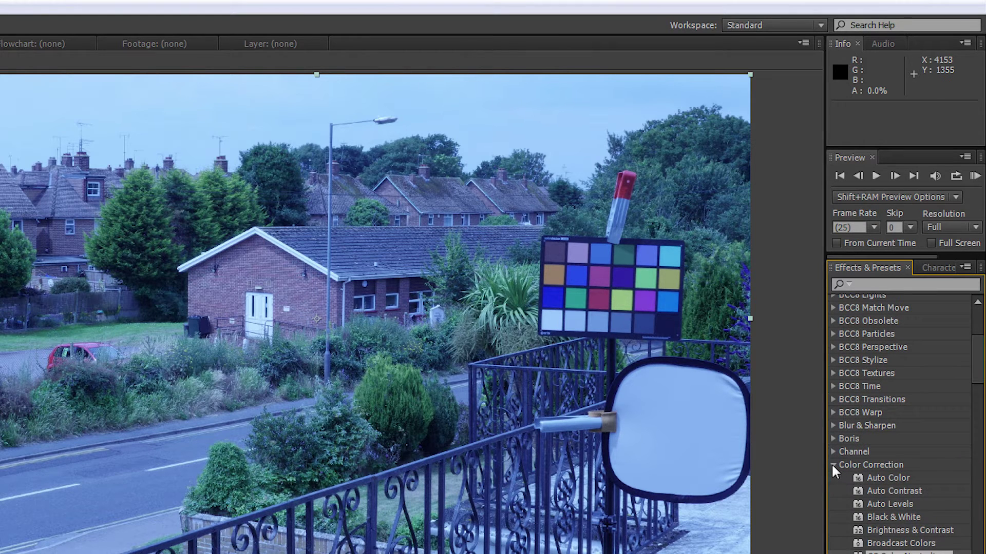
pyautogui.click(833, 465)
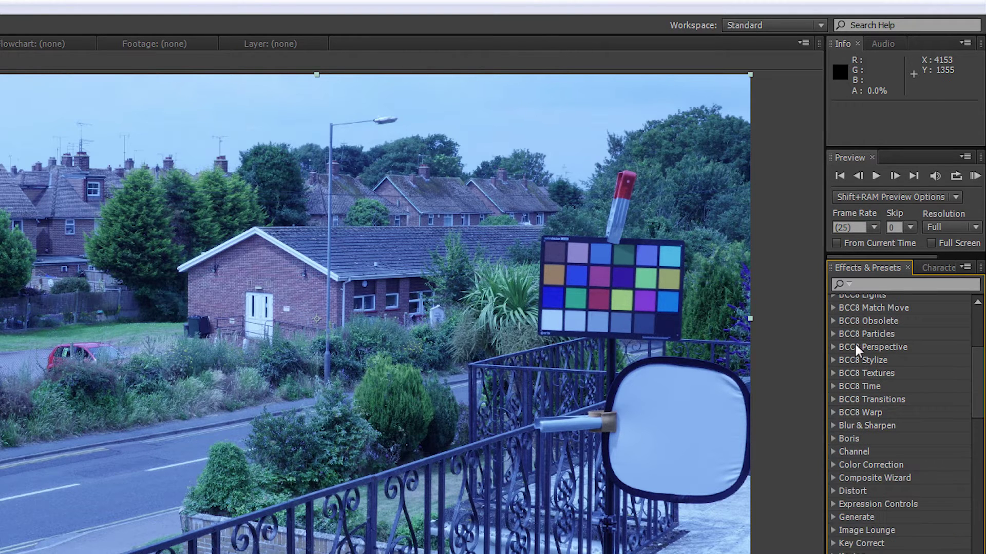
pyautogui.click(833, 465)
pyautogui.moveTo(975, 385); pyautogui.dragTo(976, 379)
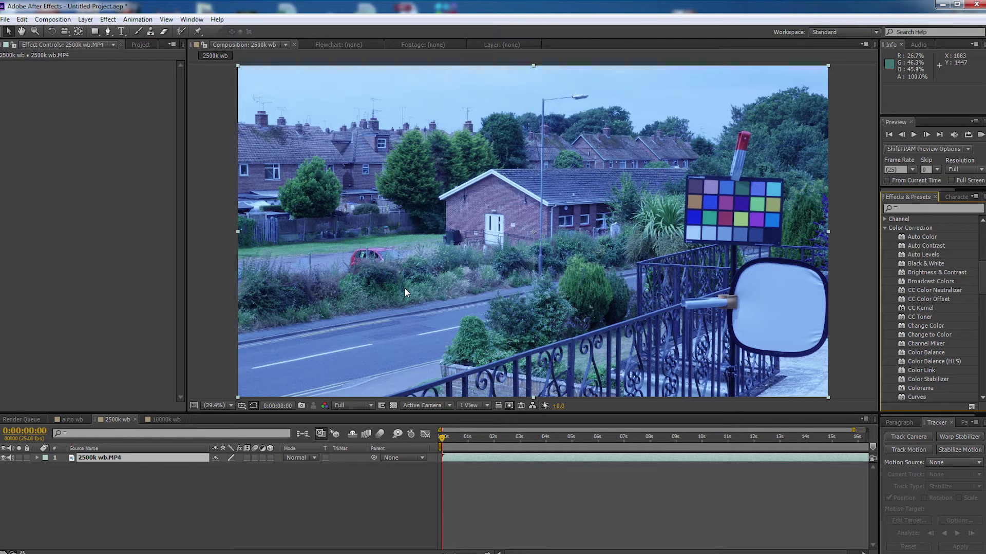
# Review the 10000k wb and auto wb compositions, then return to the 2500k wb composition
pyautogui.click(161, 420)
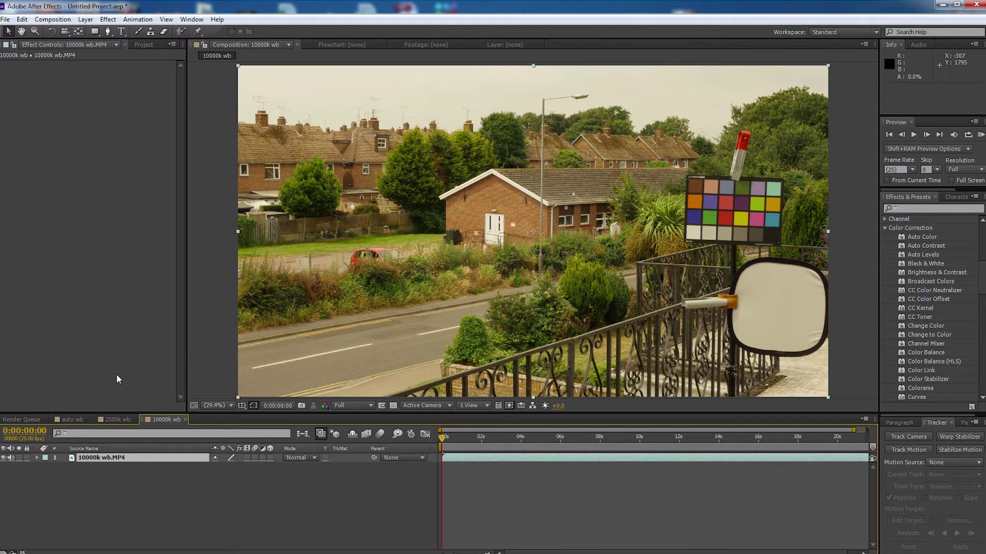
pyautogui.click(68, 419)
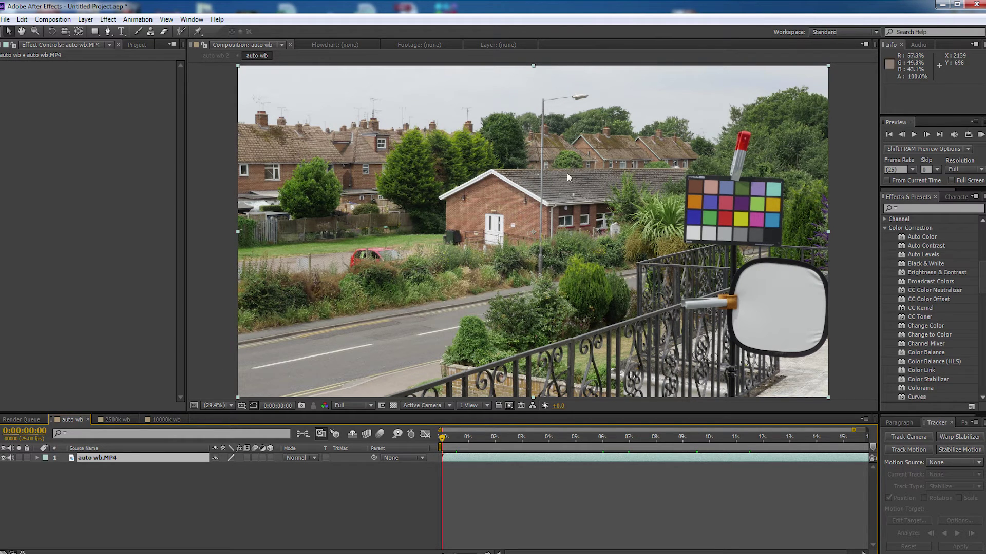
pyautogui.click(117, 419)
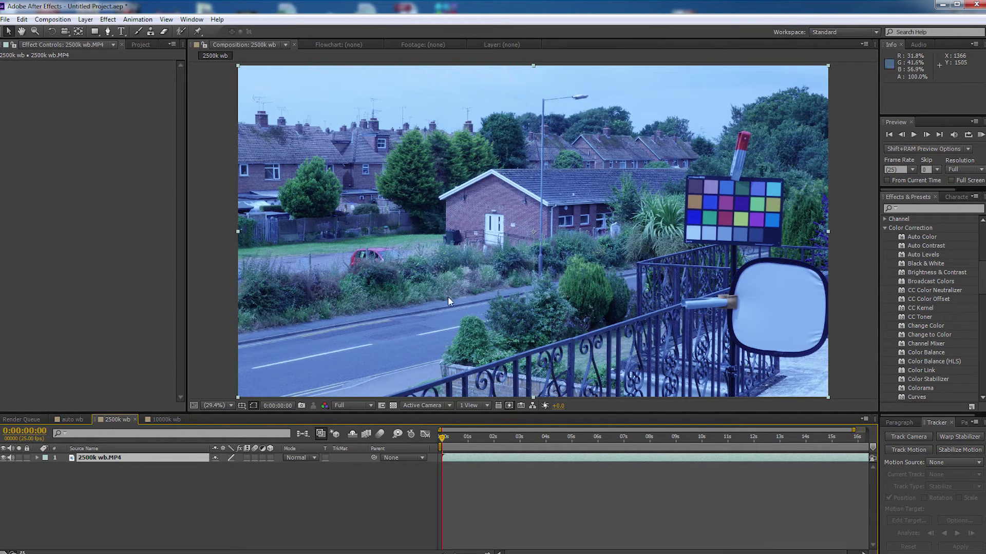
# Apply CC Color Neutralizer to the 2500k wb footage and sample Shadows Unbalance from the dark area beside the round bush
pyautogui.moveTo(913, 290); pyautogui.dragTo(506, 239)
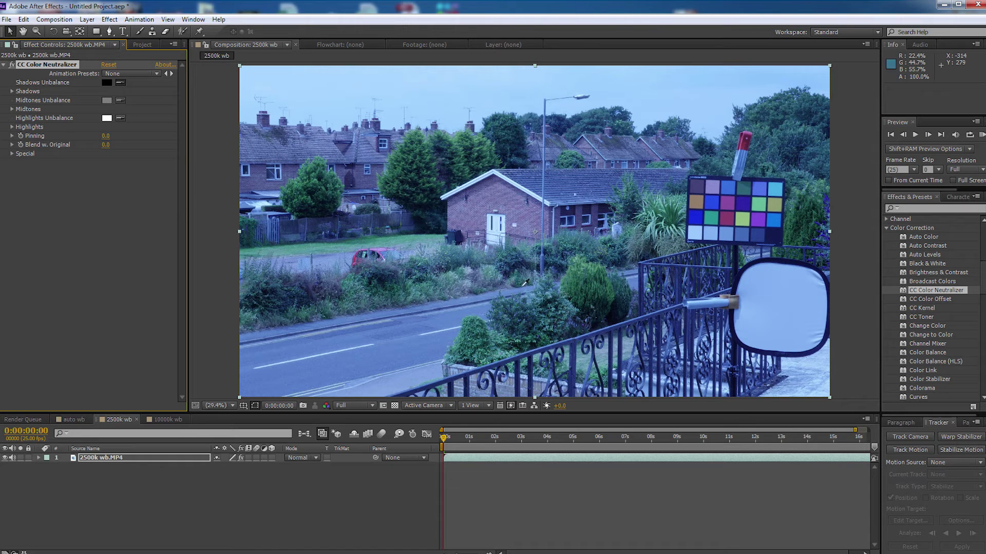
pyautogui.click(613, 318)
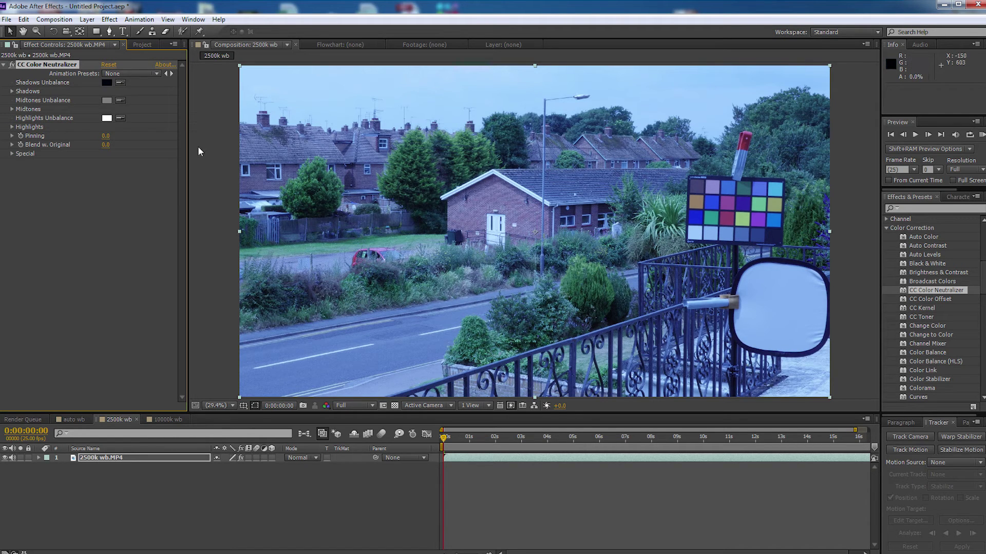
# Sample Highlights Unbalance from the white door and Midtones Unbalance from the grey road
pyautogui.click(120, 119)
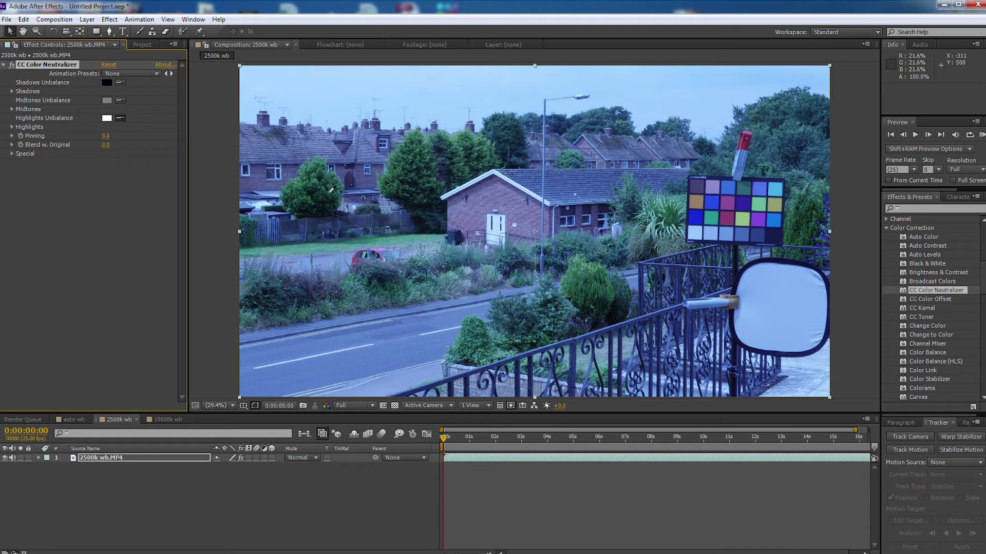
pyautogui.click(497, 226)
pyautogui.click(120, 100)
pyautogui.click(344, 361)
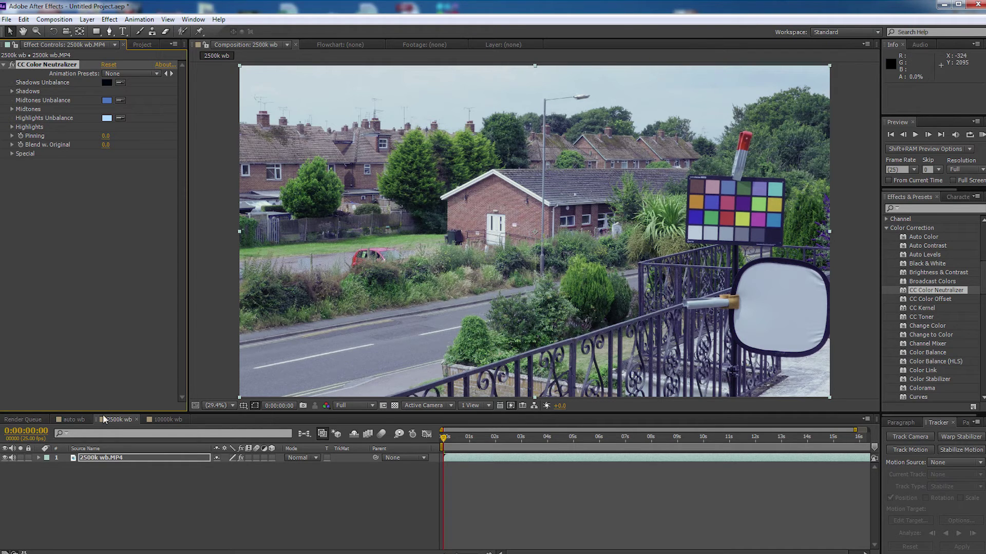
# Compare the neutralized 2500k wb composition with the auto wb reference
pyautogui.click(74, 421)
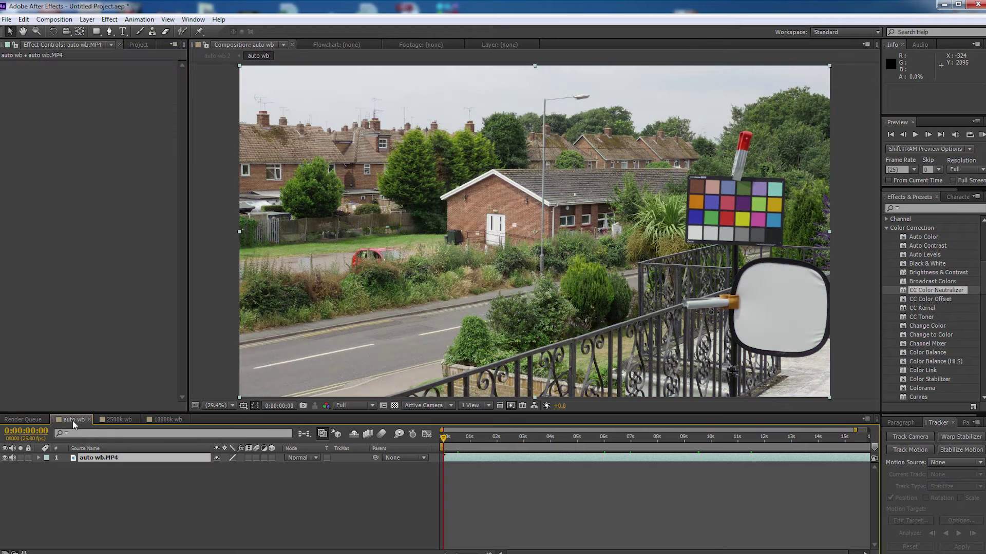
pyautogui.click(124, 425)
pyautogui.click(85, 420)
pyautogui.click(110, 419)
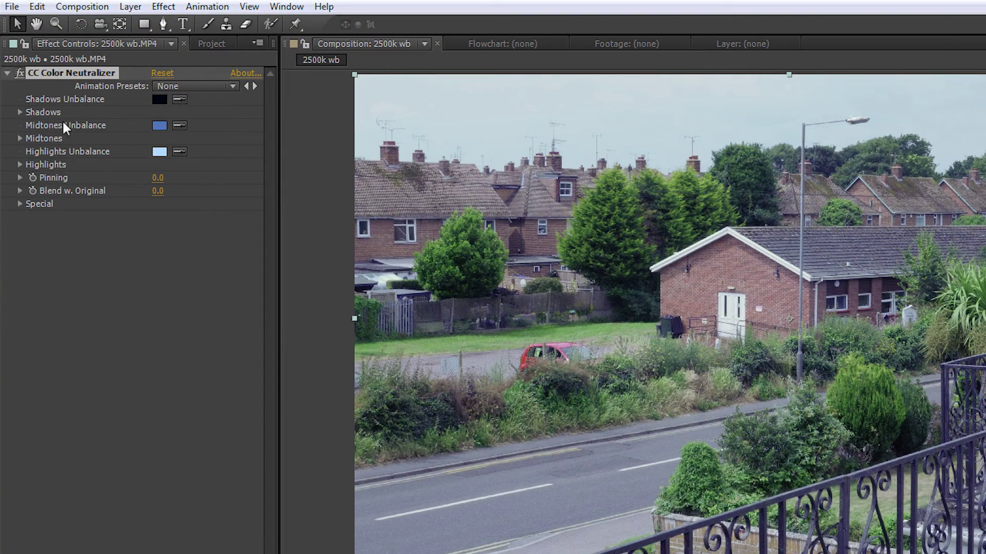
# Expand the Shadows, Midtones and Highlights values of CC Color Neutralizer and lower Blue - Highlights to -44.4
pyautogui.click(20, 112)
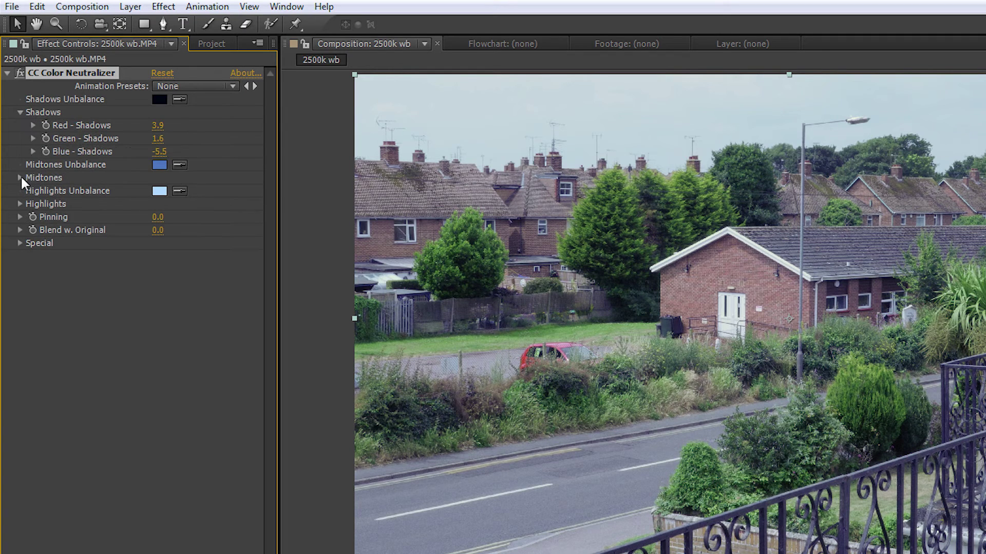
pyautogui.click(20, 177)
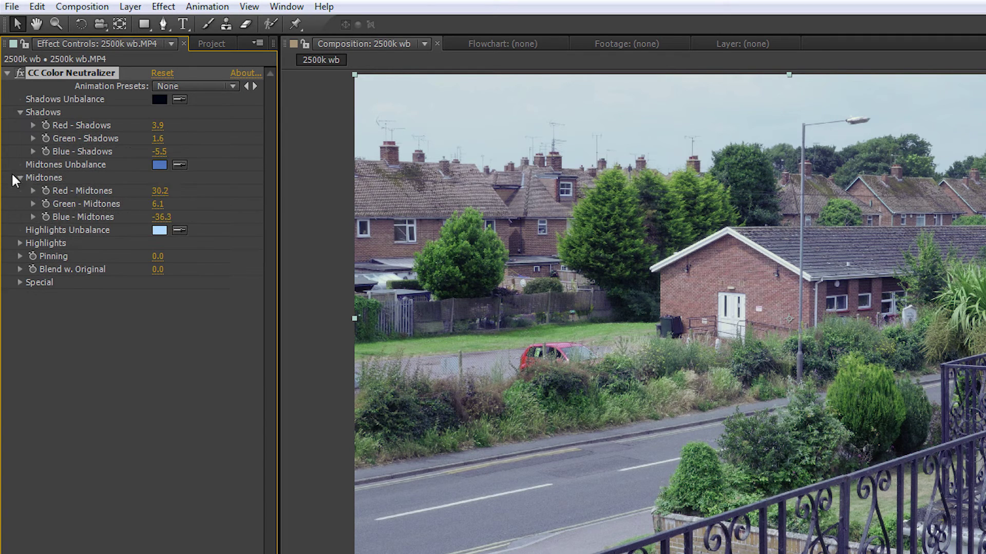
pyautogui.click(20, 243)
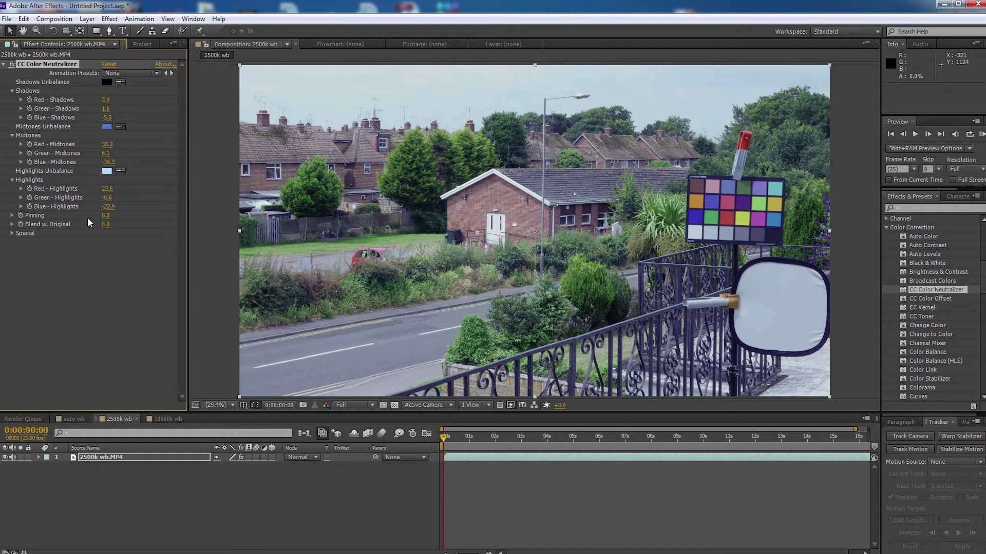
pyautogui.click(21, 207)
pyautogui.moveTo(71, 221); pyautogui.dragTo(43, 219)
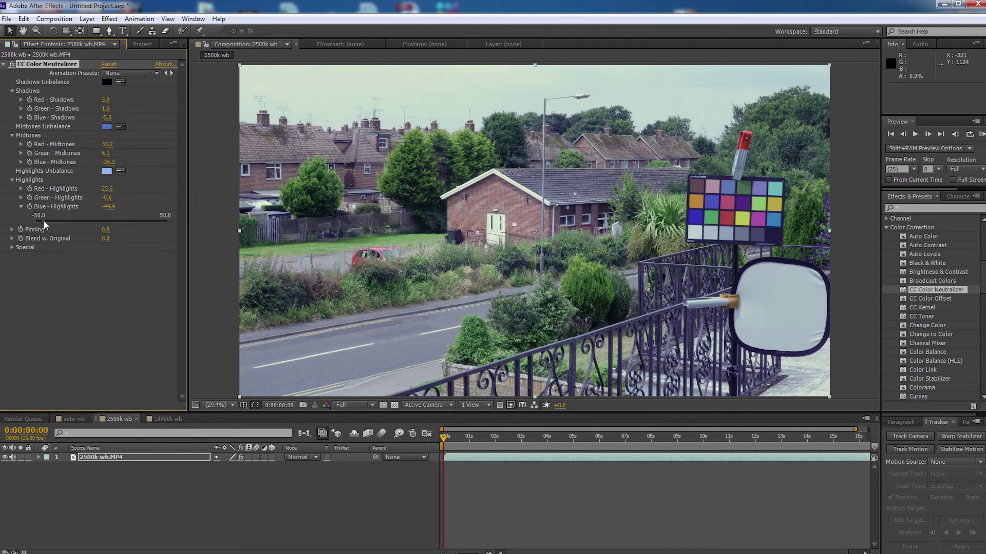
# Raise the Red - Highlights value to warm the bright areas, and collapse the Highlights values
pyautogui.click(21, 189)
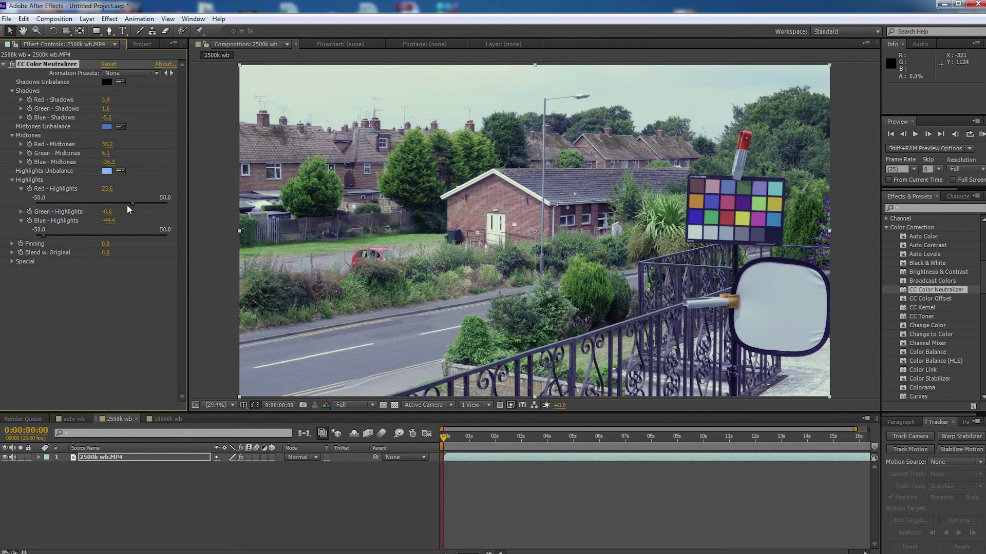
pyautogui.moveTo(153, 205); pyautogui.dragTo(154, 203)
pyautogui.click(12, 180)
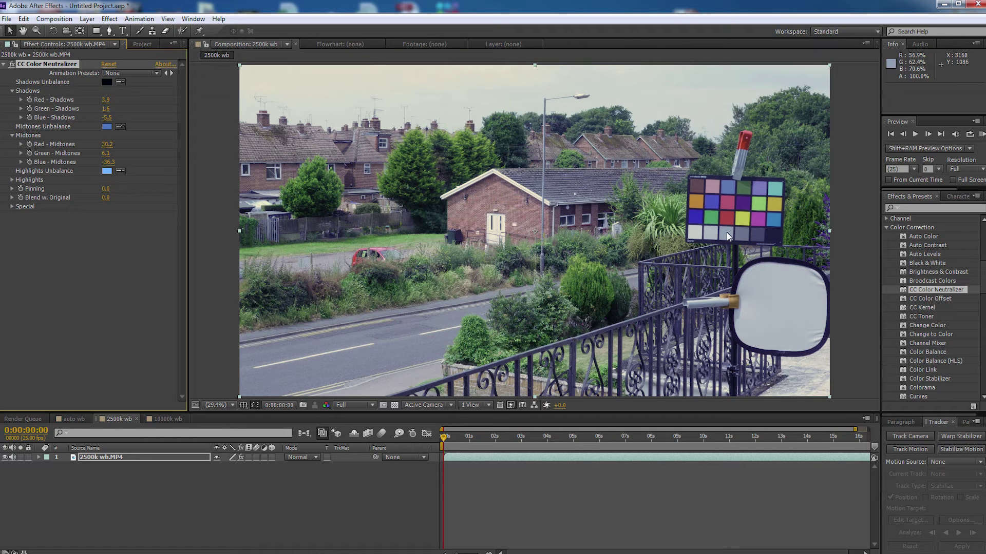
# Set Red - Midtones to 42.4, Blue - Midtones to -48.4 and Blue - Shadows to -30.0
pyautogui.click(20, 162)
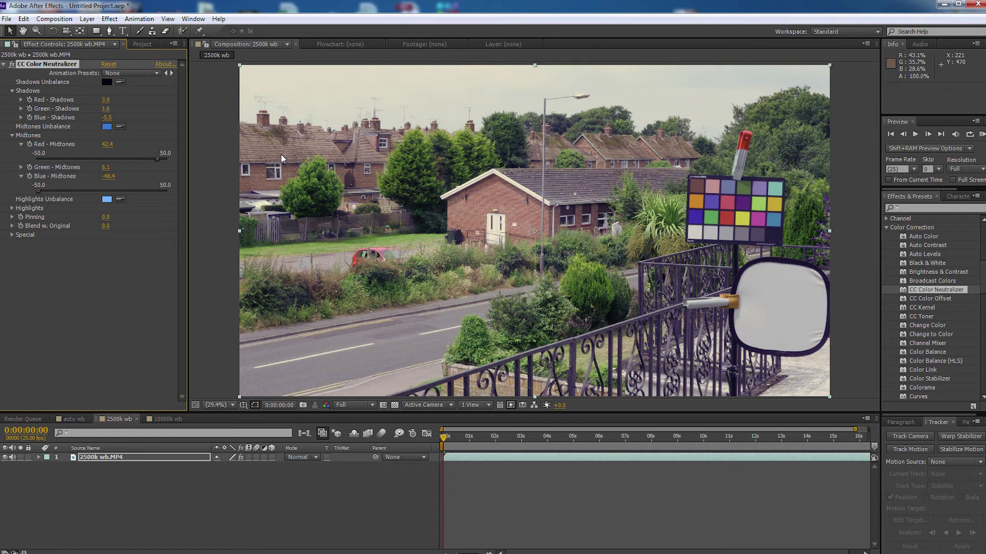
pyautogui.click(12, 135)
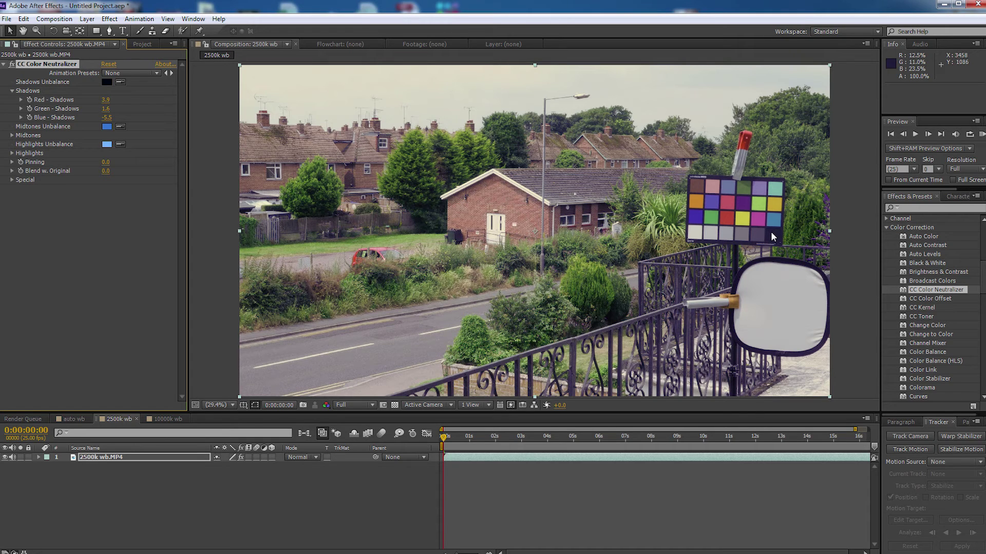
pyautogui.click(21, 117)
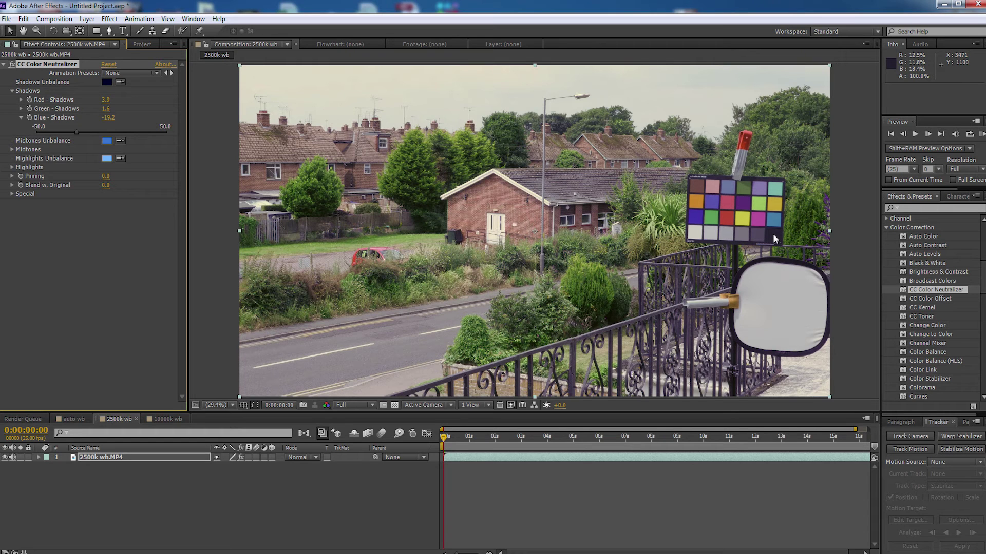
pyautogui.click(66, 131)
# Check the fine-tuned 2500k wb correction against auto wb by switching between the two compositions several times
pyautogui.click(69, 417)
pyautogui.click(105, 417)
pyautogui.click(81, 417)
pyautogui.click(119, 419)
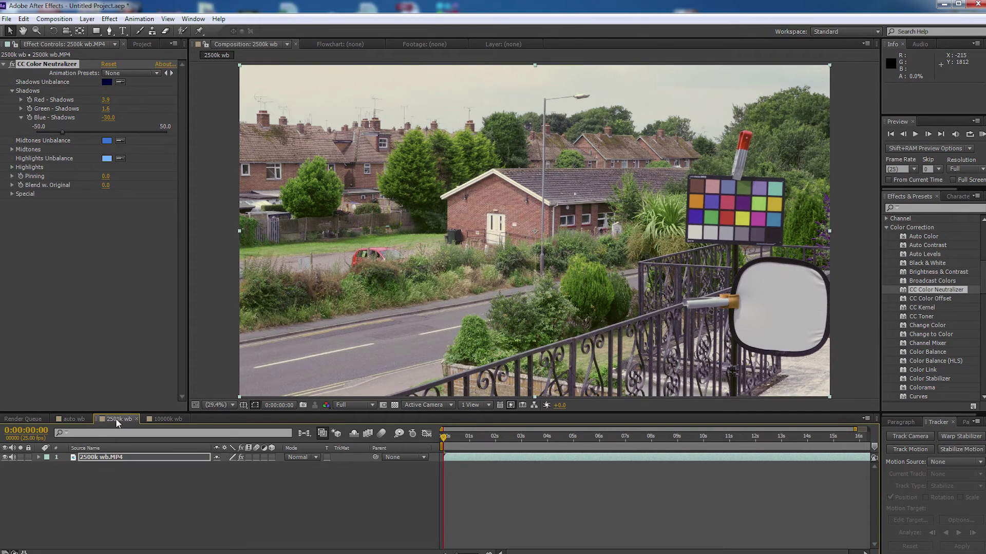
pyautogui.click(75, 418)
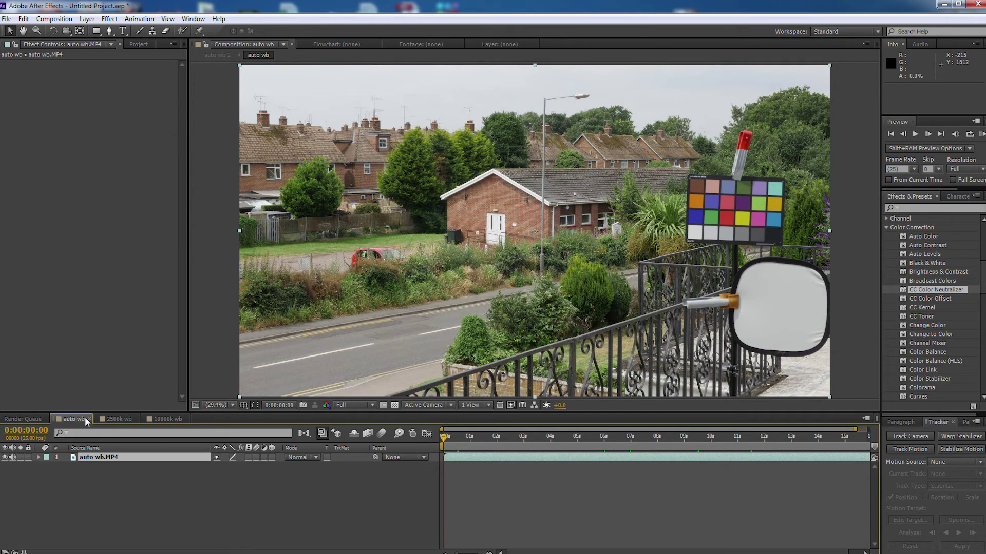
pyautogui.click(116, 419)
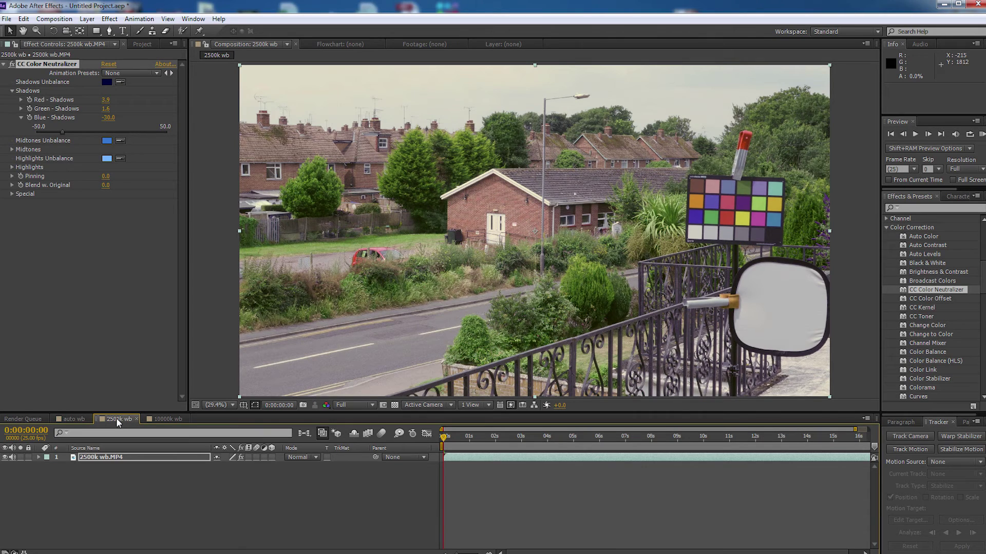
pyautogui.click(83, 417)
pyautogui.click(112, 418)
pyautogui.click(87, 417)
pyautogui.click(116, 418)
pyautogui.click(82, 417)
pyautogui.click(109, 418)
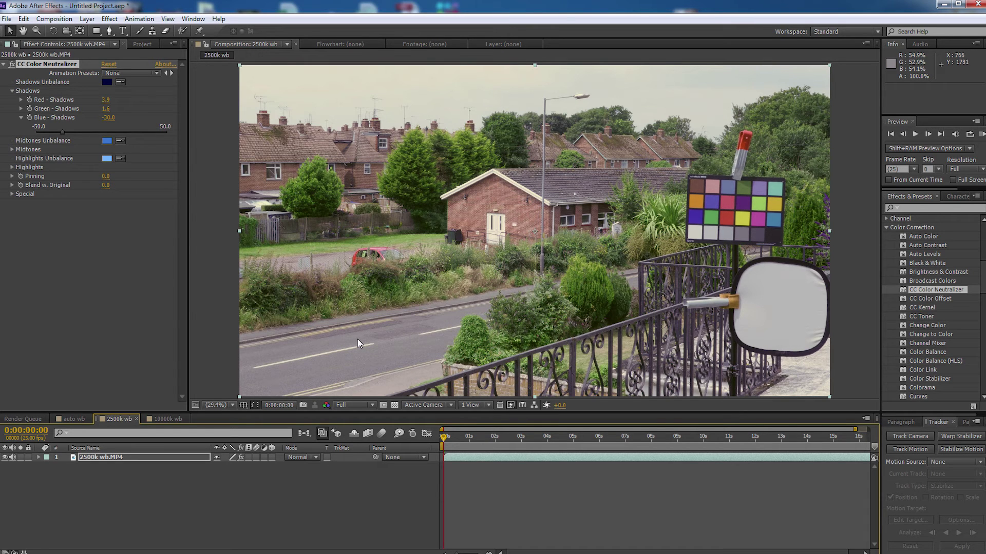
pyautogui.click(76, 418)
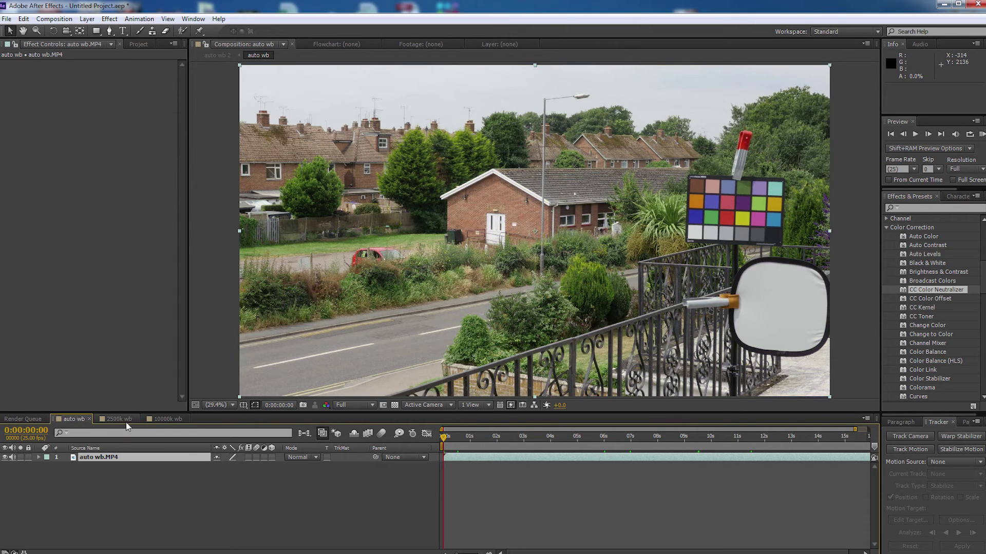
pyautogui.click(106, 418)
pyautogui.click(75, 419)
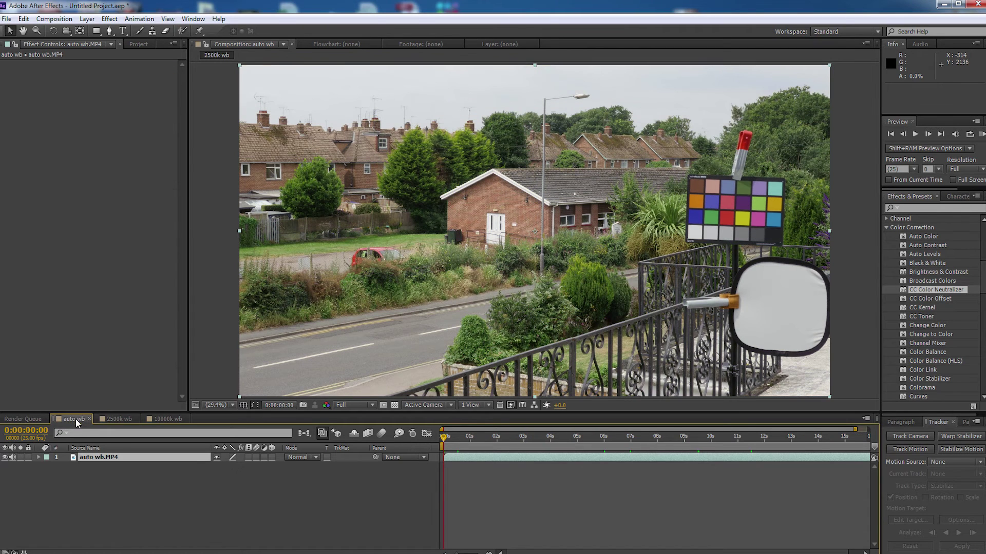
pyautogui.click(116, 418)
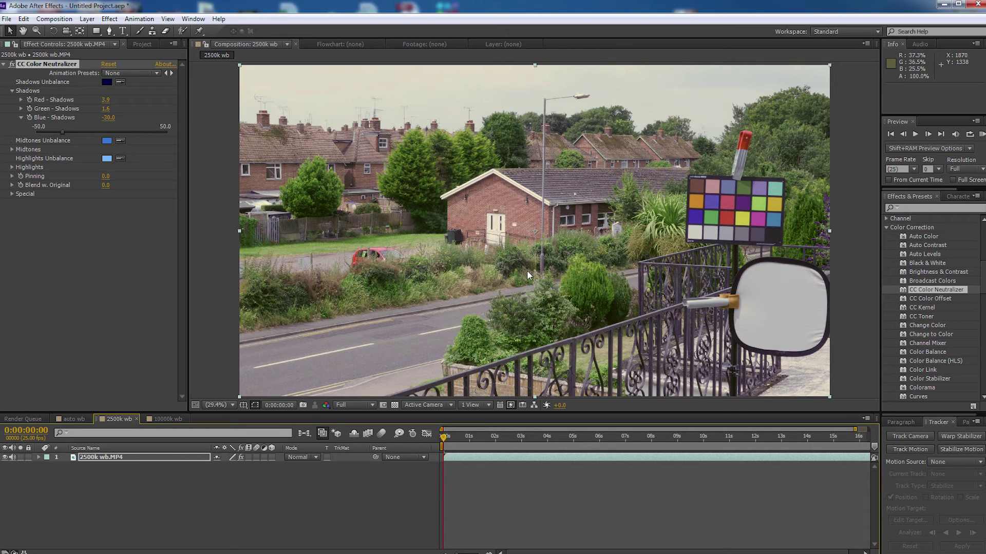
# Apply CC Color Neutralizer to the 10000k wb footage and sample Shadows Unbalance from the dark area beside the round bush
pyautogui.click(11, 90)
pyautogui.click(162, 418)
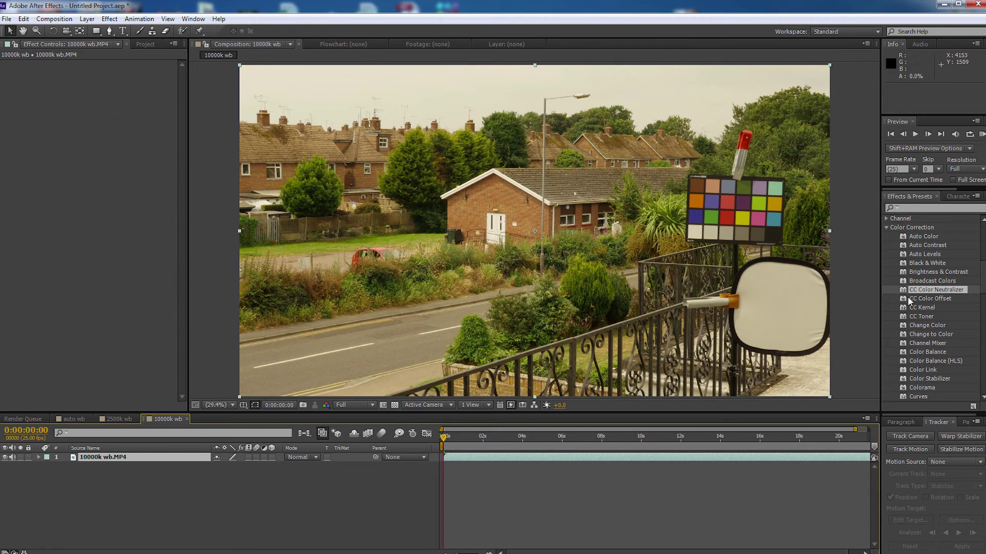
pyautogui.moveTo(903, 290); pyautogui.dragTo(599, 263)
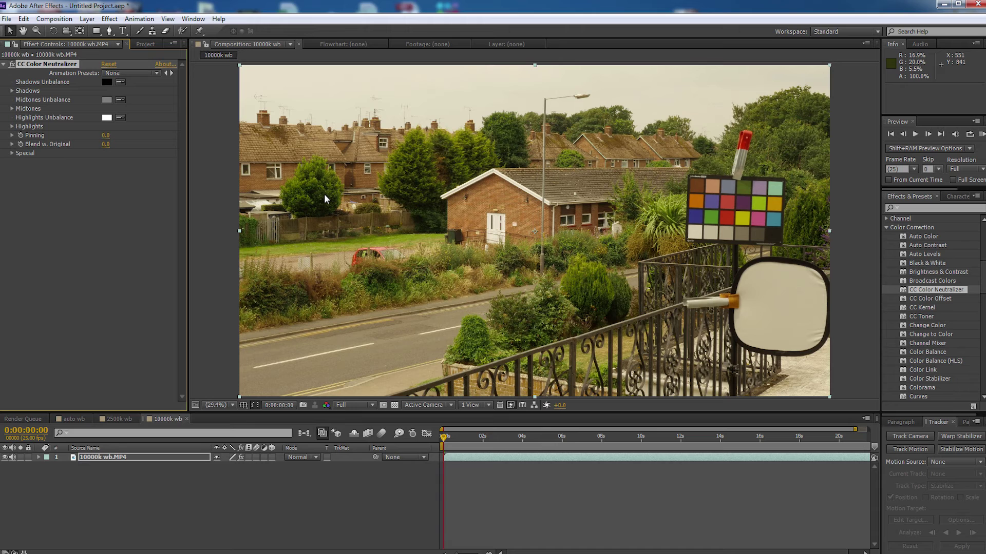
pyautogui.click(119, 83)
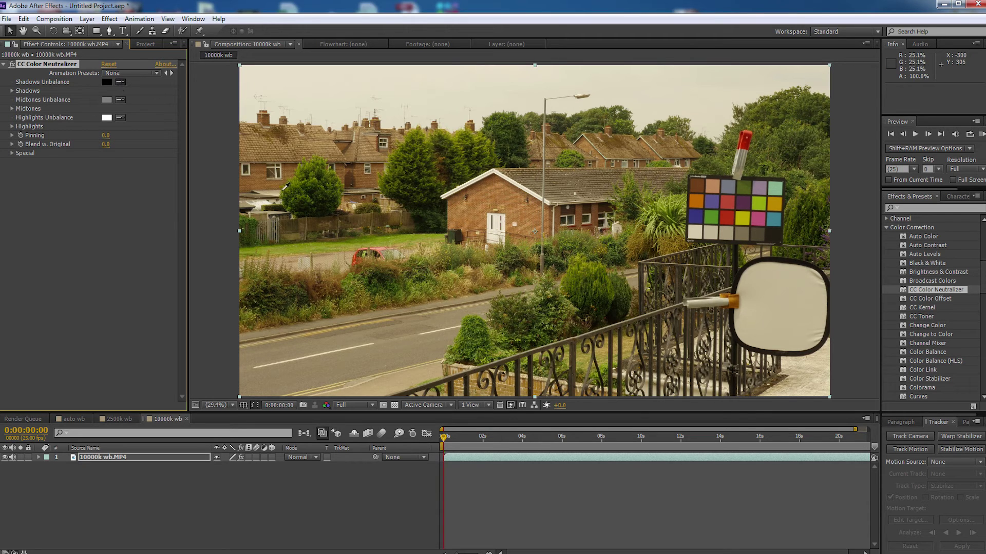
pyautogui.click(618, 313)
# For the 10000k wb footage, sample Midtones Unbalance from the grey road and Highlights Unbalance from the white door
pyautogui.click(122, 98)
pyautogui.click(338, 365)
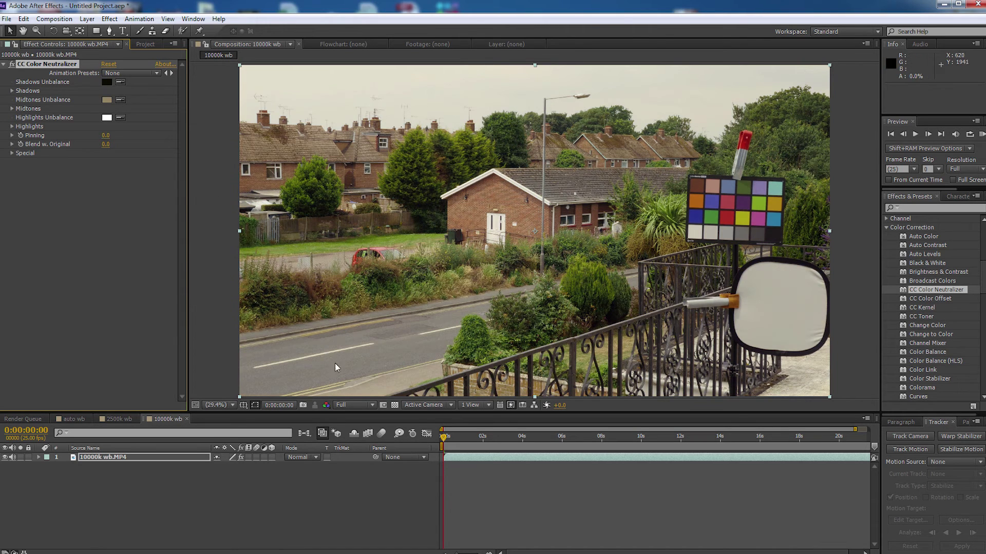
pyautogui.click(120, 118)
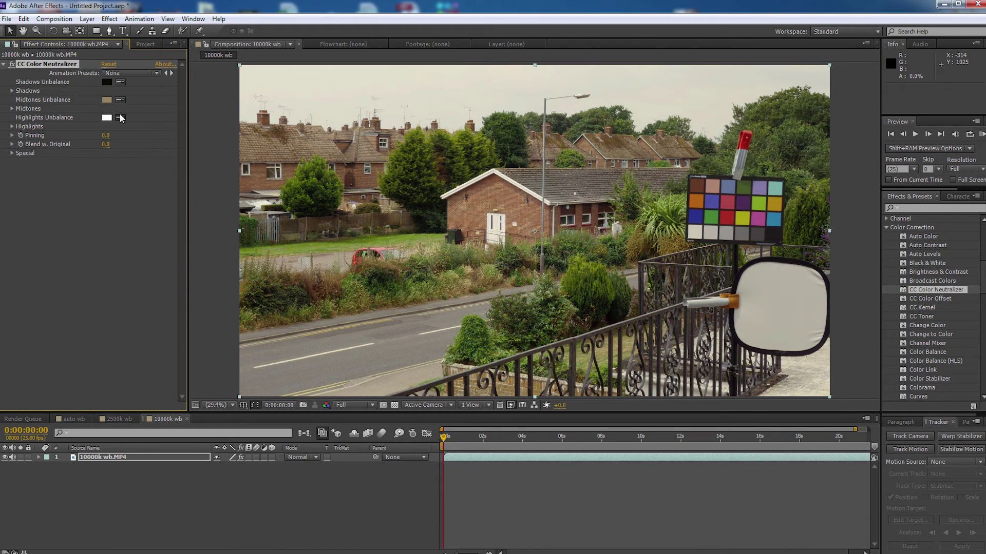
pyautogui.click(497, 220)
# Compare the neutralized 10000k wb composition with the auto wb reference
pyautogui.click(73, 418)
pyautogui.click(164, 419)
pyautogui.click(67, 418)
pyautogui.click(161, 419)
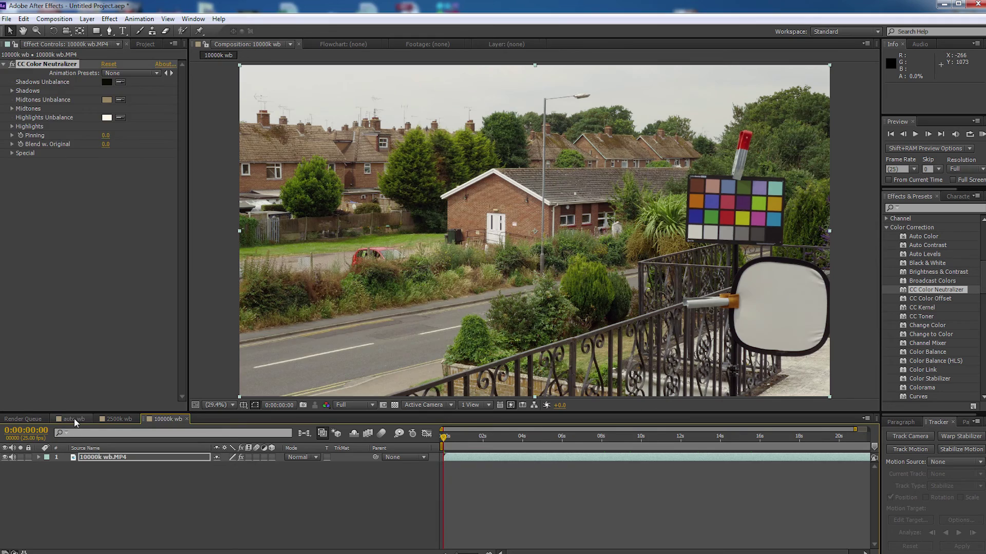
# Compare the neutralized 10000k wb composition with the auto wb and 2500k wb compositions by switching between them
pyautogui.click(74, 419)
pyautogui.click(160, 418)
pyautogui.click(67, 416)
pyautogui.click(160, 418)
pyautogui.click(77, 419)
pyautogui.click(145, 427)
pyautogui.click(119, 419)
pyautogui.click(158, 419)
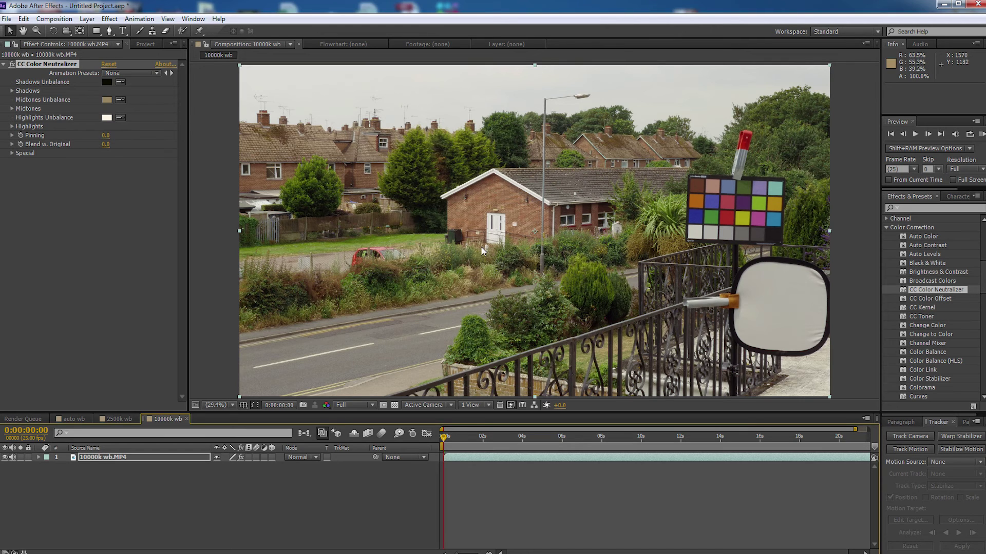
# Try blending the neutralized 10000k wb footage with the original, and return Blend w. Original to 0.0
pyautogui.click(11, 144)
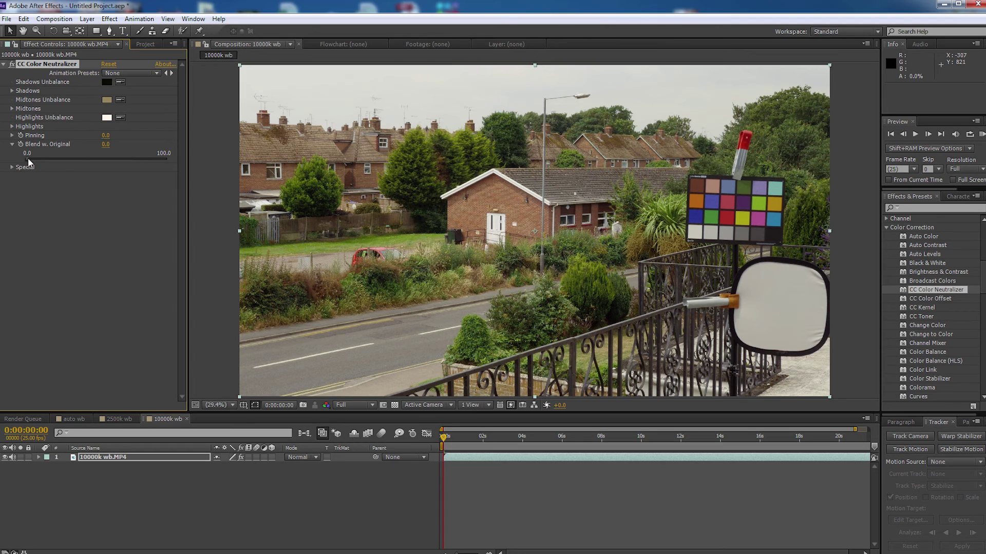
pyautogui.moveTo(35, 159); pyautogui.dragTo(56, 158)
pyautogui.click(29, 158)
pyautogui.click(11, 145)
# Try out the effect's special Black Point and White Point adjustments, and return them to 0.0 and 100.0
pyautogui.click(12, 154)
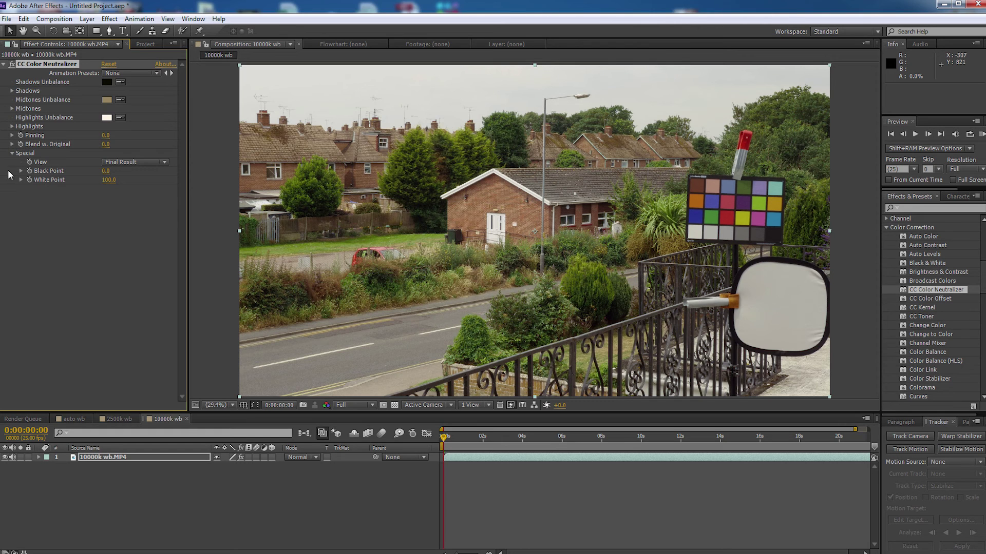
pyautogui.click(20, 171)
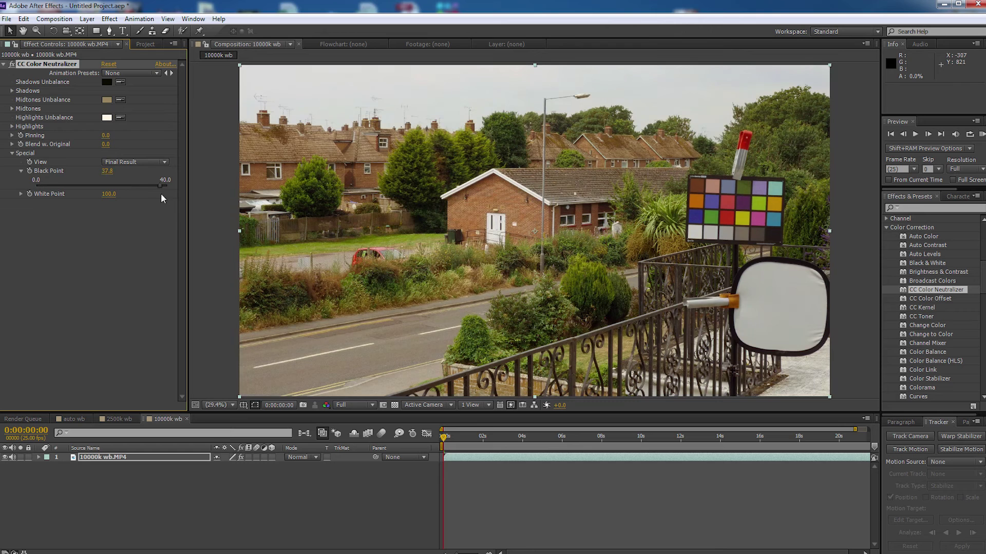
pyautogui.click(21, 171)
pyautogui.click(21, 179)
pyautogui.moveTo(170, 194)
pyautogui.mouseDown()
pyautogui.moveTo(155, 196)
pyautogui.moveTo(184, 205)
pyautogui.mouseUp()
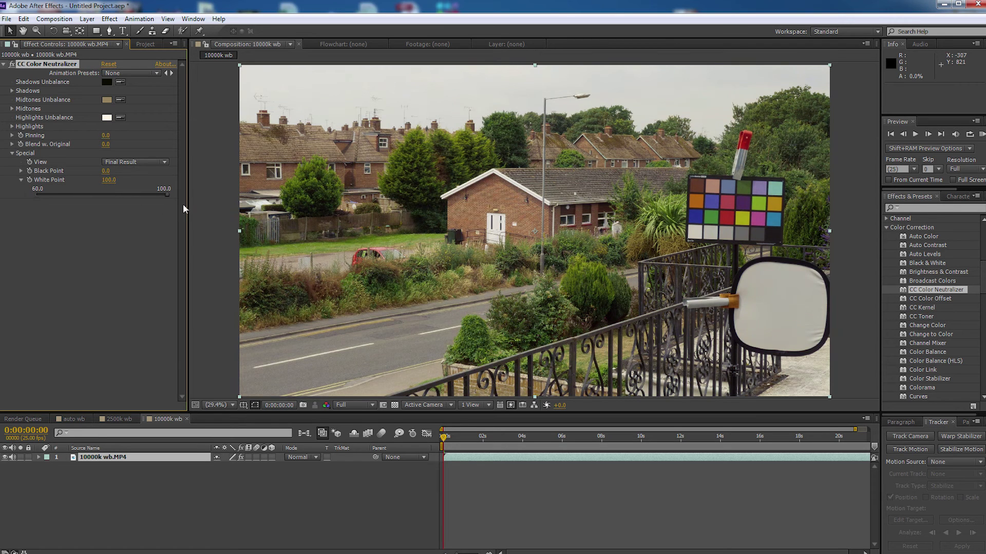
pyautogui.moveTo(29, 196); pyautogui.dragTo(176, 200)
pyautogui.click(12, 153)
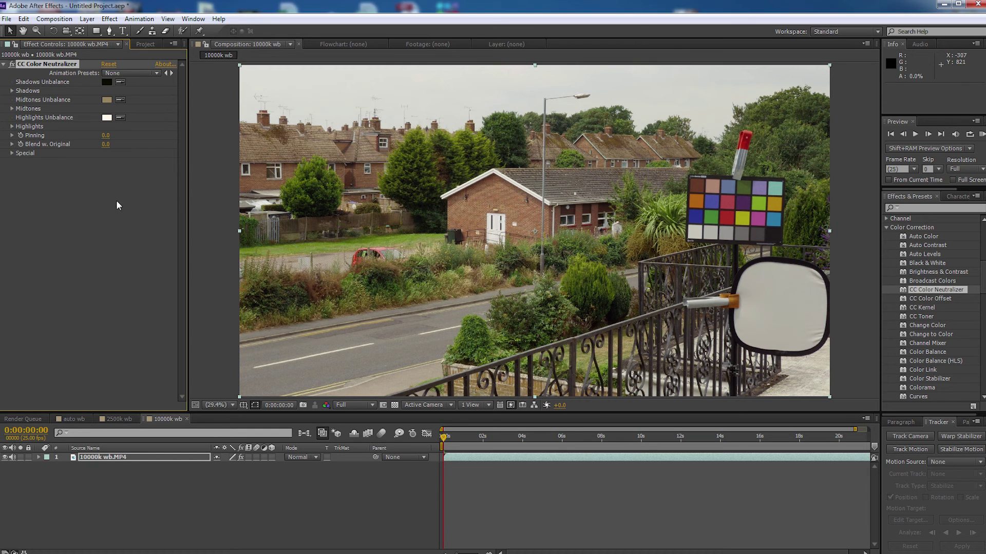